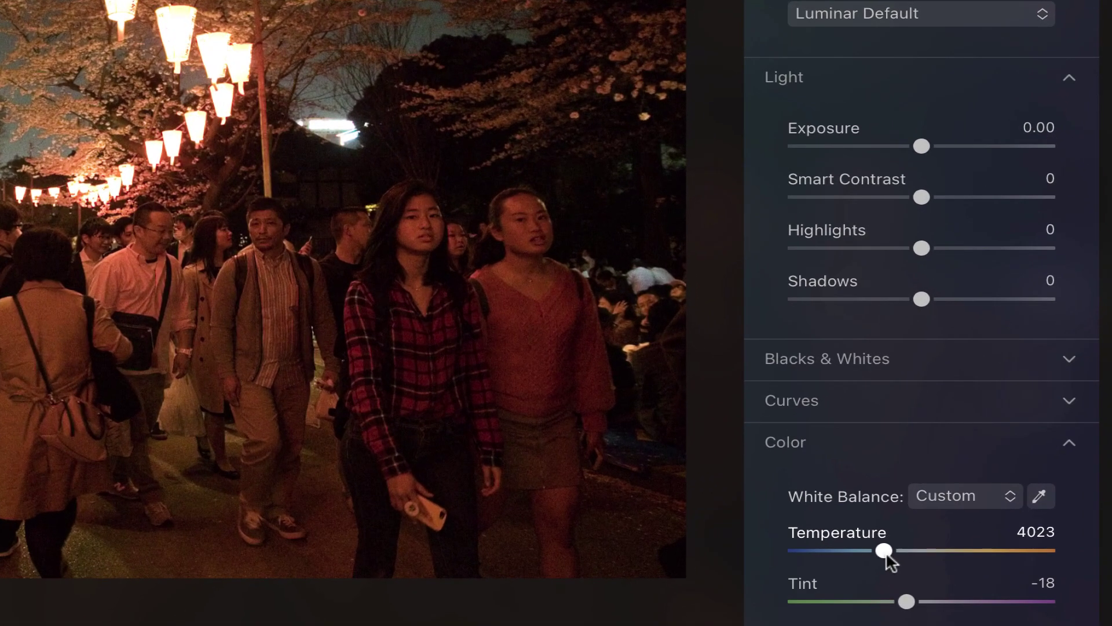
Drag the white balance Temperature down to 2014 for a cooler, bluer night scene.
{"action": "left_click_drag", "start_coordinate": [885, 553], "coordinate": [799, 566]}
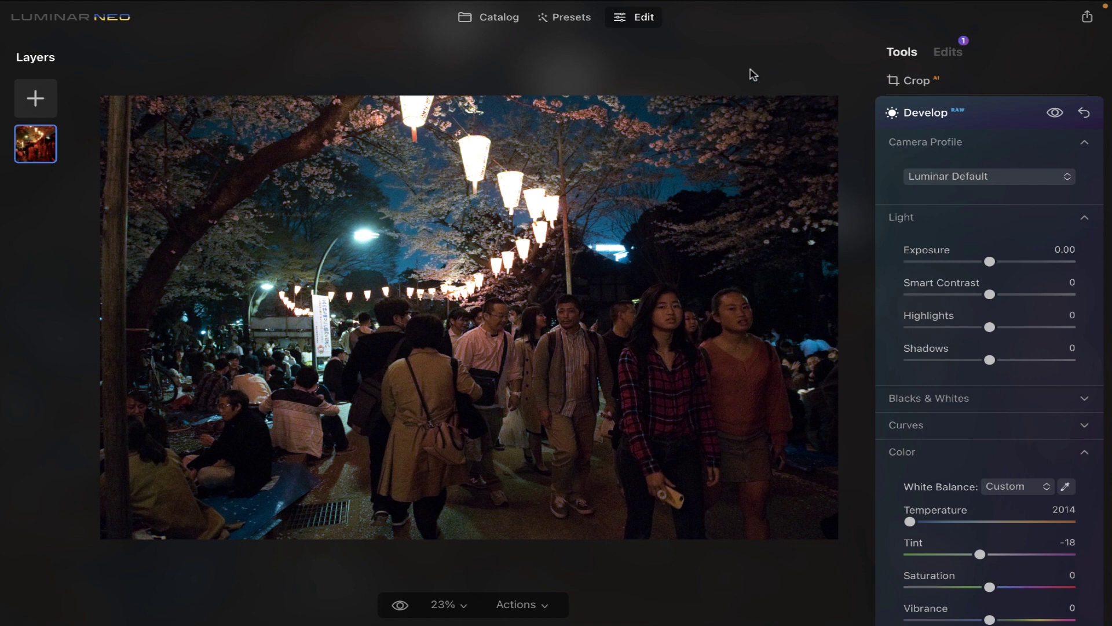
Zoom into the crowd's faces and compare Luminosity noise reduction 100 with Boost 25, then zoom out.
{"action": "left_click", "coordinate": [527, 303]}
{"action": "scroll", "coordinate": [527, 304], "scroll_direction": "up", "scroll_amount": 5}
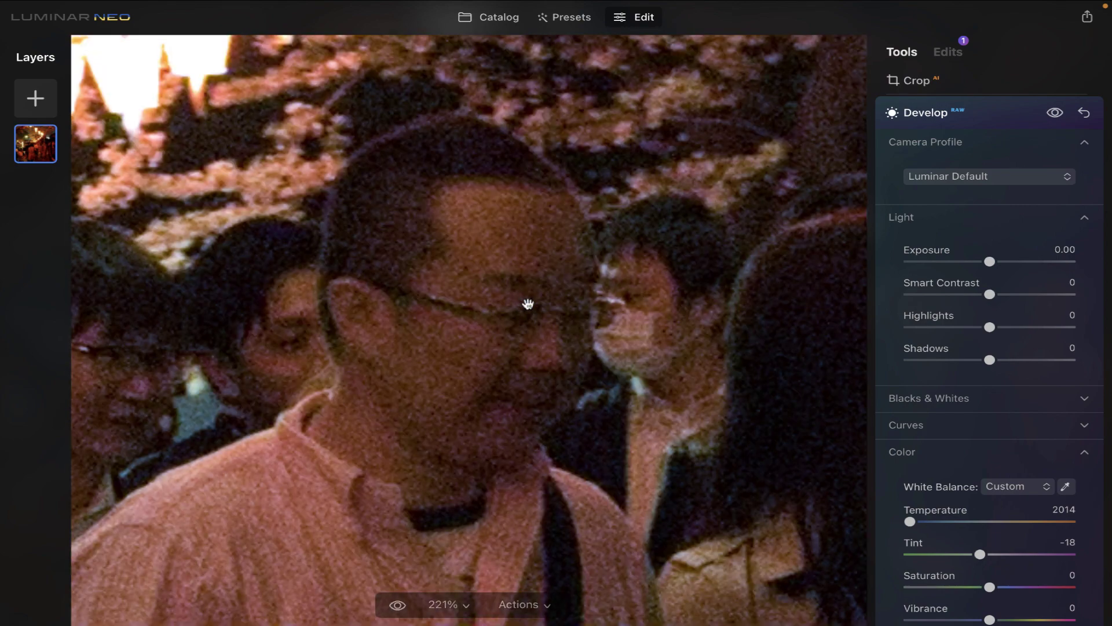
{"action": "scroll", "coordinate": [475, 304], "scroll_direction": "up", "scroll_amount": 2}
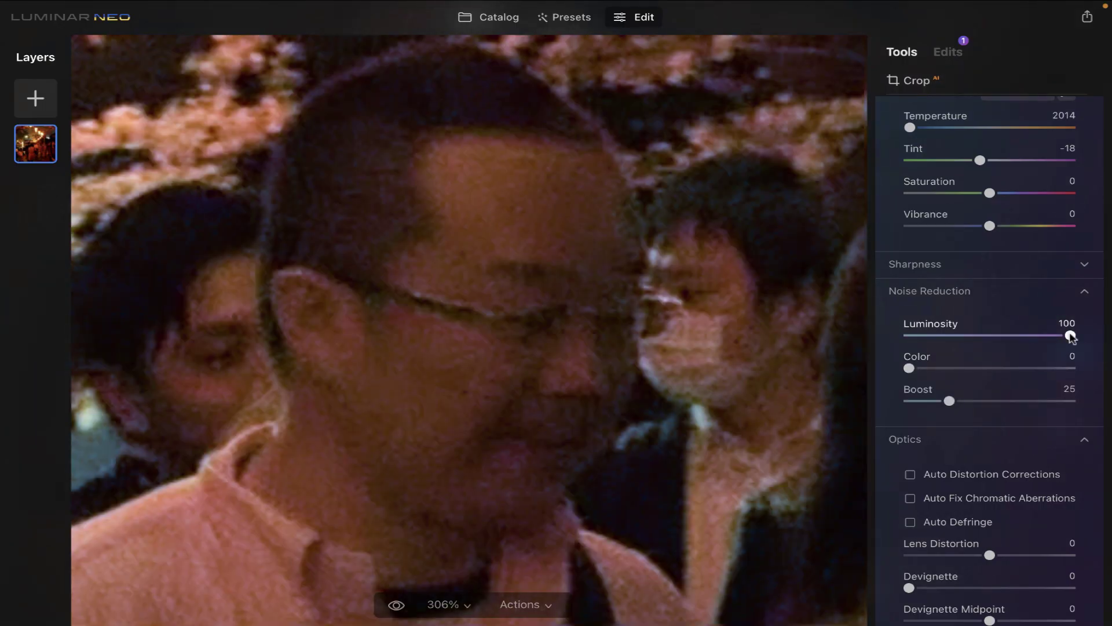
{"action": "left_click_drag", "start_coordinate": [1071, 335], "coordinate": [856, 335]}
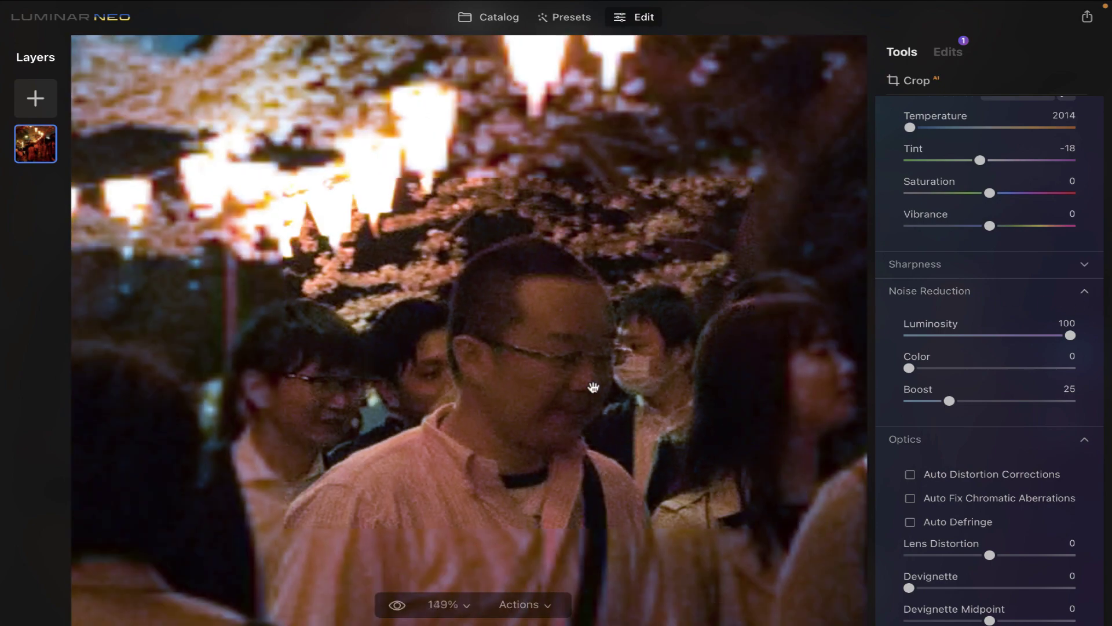
{"action": "scroll", "coordinate": [593, 387], "scroll_direction": "down", "scroll_amount": 2}
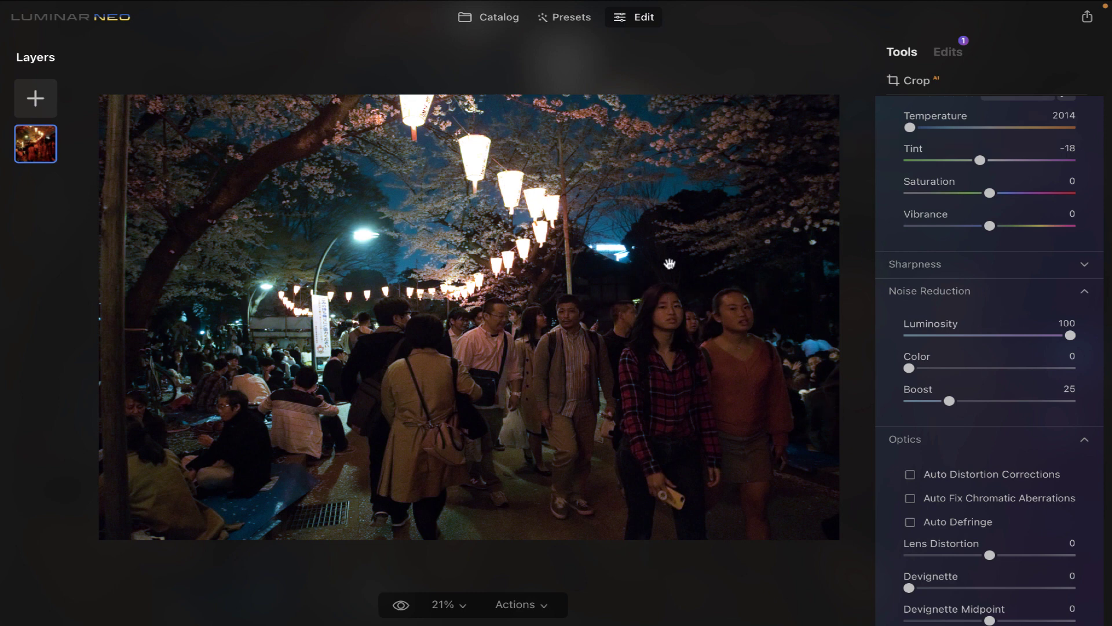
Set Exposure to -0.28, Highlights to -67 and Shadows to 19 to tame the lanterns.
{"action": "scroll", "coordinate": [956, 315], "scroll_direction": "down", "scroll_amount": 1}
{"action": "scroll", "coordinate": [957, 315], "scroll_direction": "up", "scroll_amount": 8}
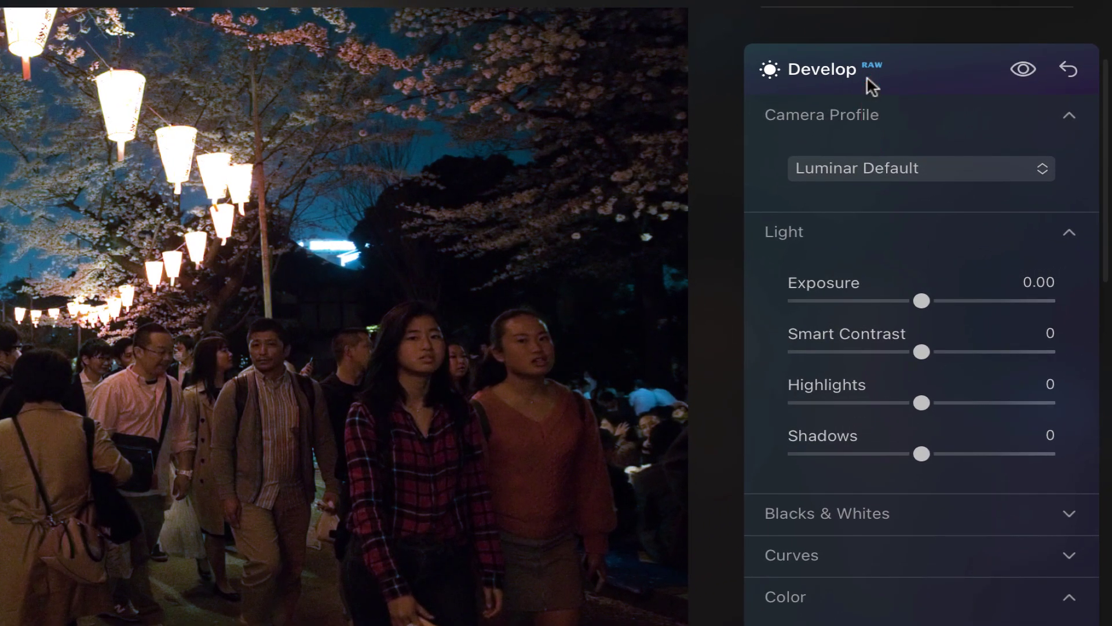
{"action": "left_click_drag", "start_coordinate": [921, 302], "coordinate": [966, 302]}
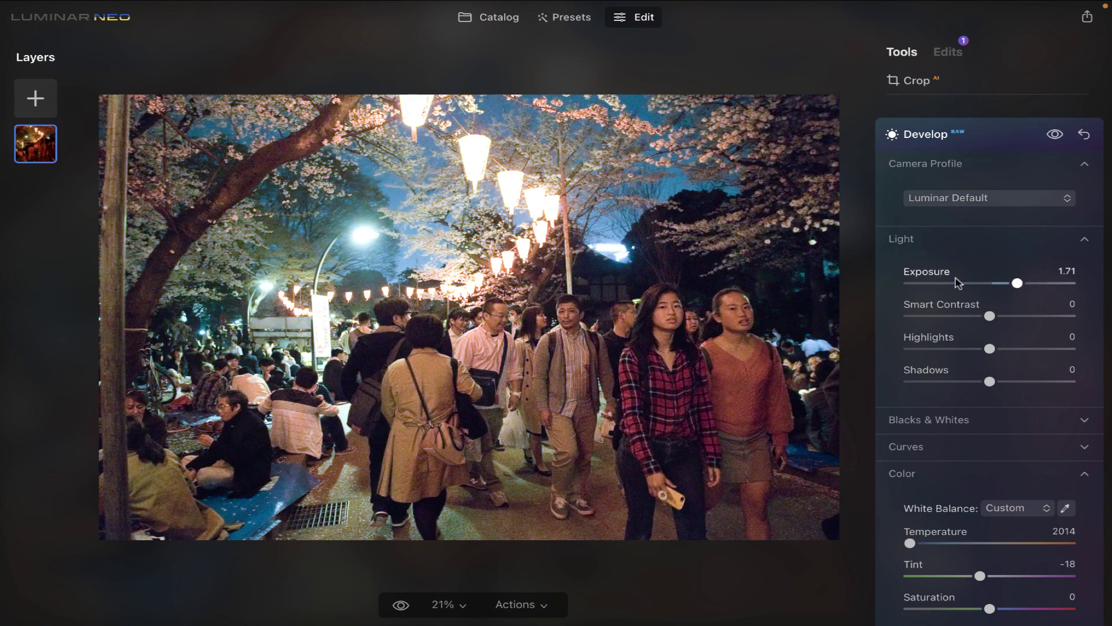
{"action": "left_click_drag", "start_coordinate": [1018, 283], "coordinate": [950, 283]}
{"action": "scroll", "coordinate": [620, 176], "scroll_direction": "up", "scroll_amount": 5}
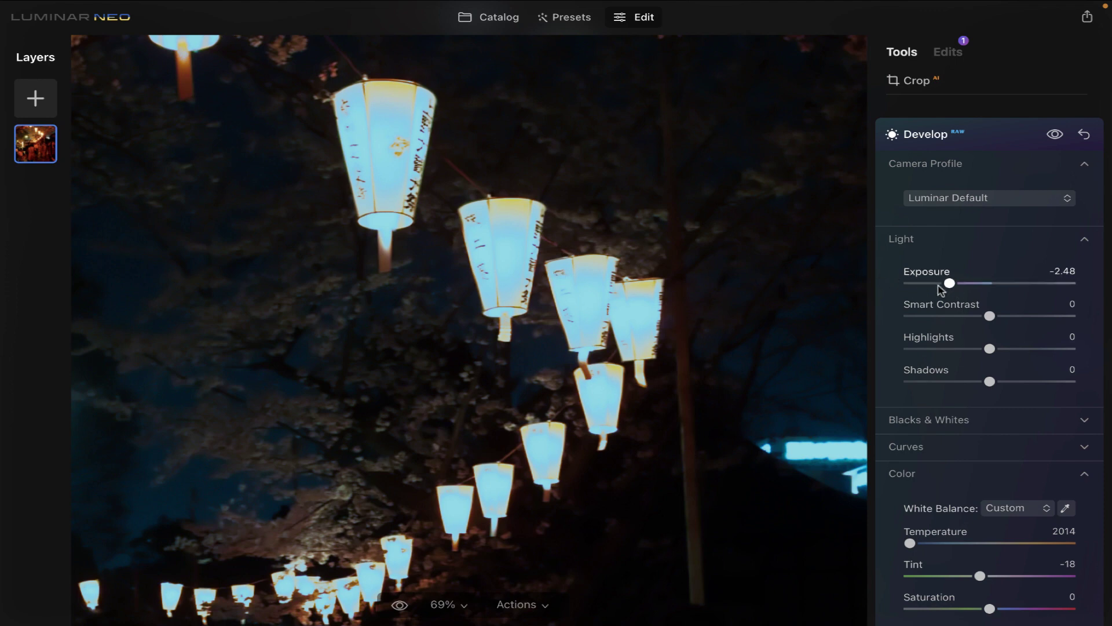
{"action": "left_click_drag", "start_coordinate": [950, 283], "coordinate": [986, 294]}
{"action": "left_click", "coordinate": [739, 355]}
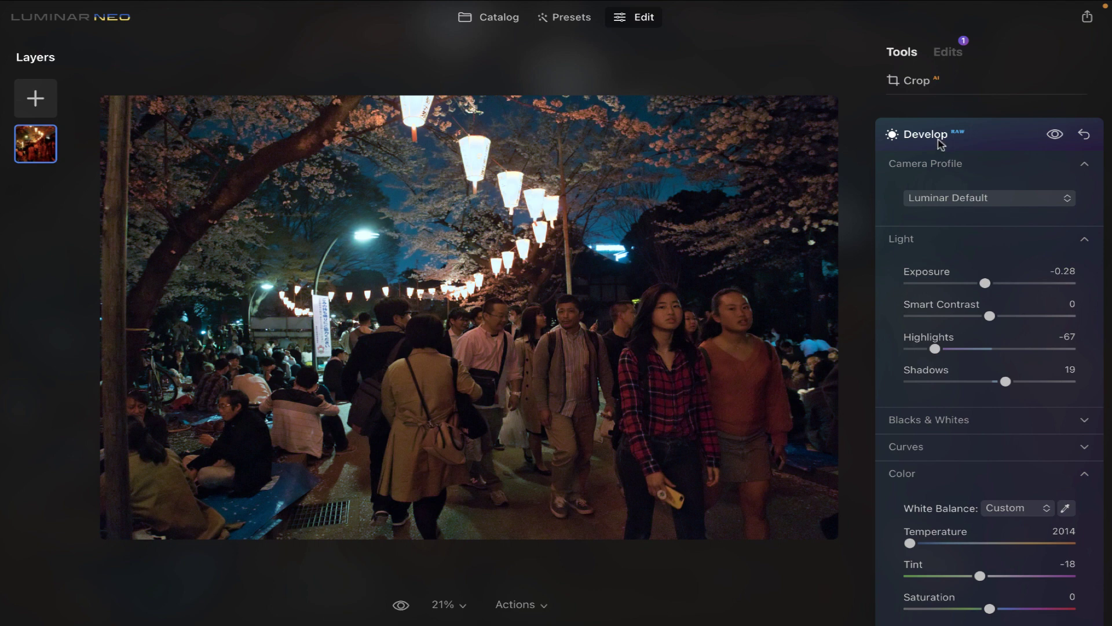
Collapse the RAW Develop settings, review the edits list, and add a fresh Develop adjustment.
{"action": "left_click", "coordinate": [941, 144]}
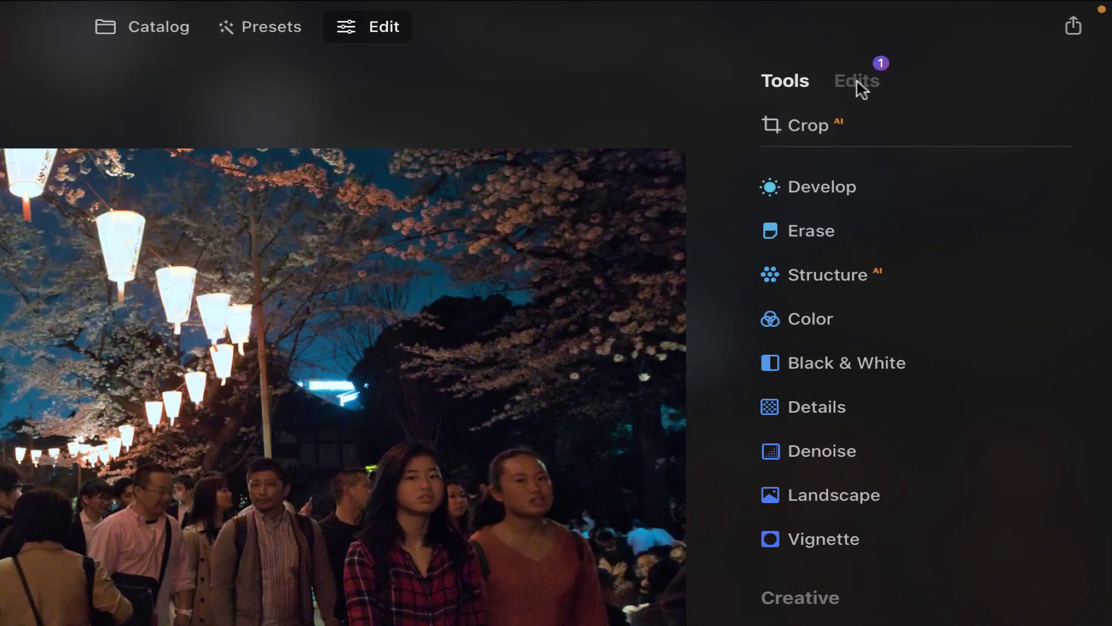
{"action": "left_click", "coordinate": [904, 70]}
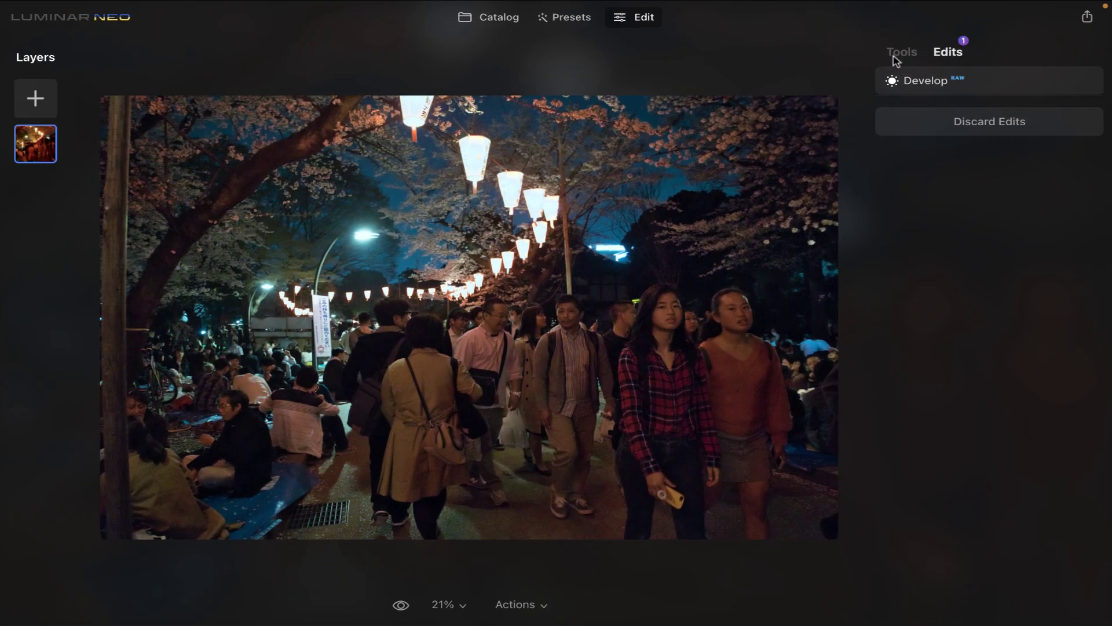
{"action": "left_click", "coordinate": [895, 58]}
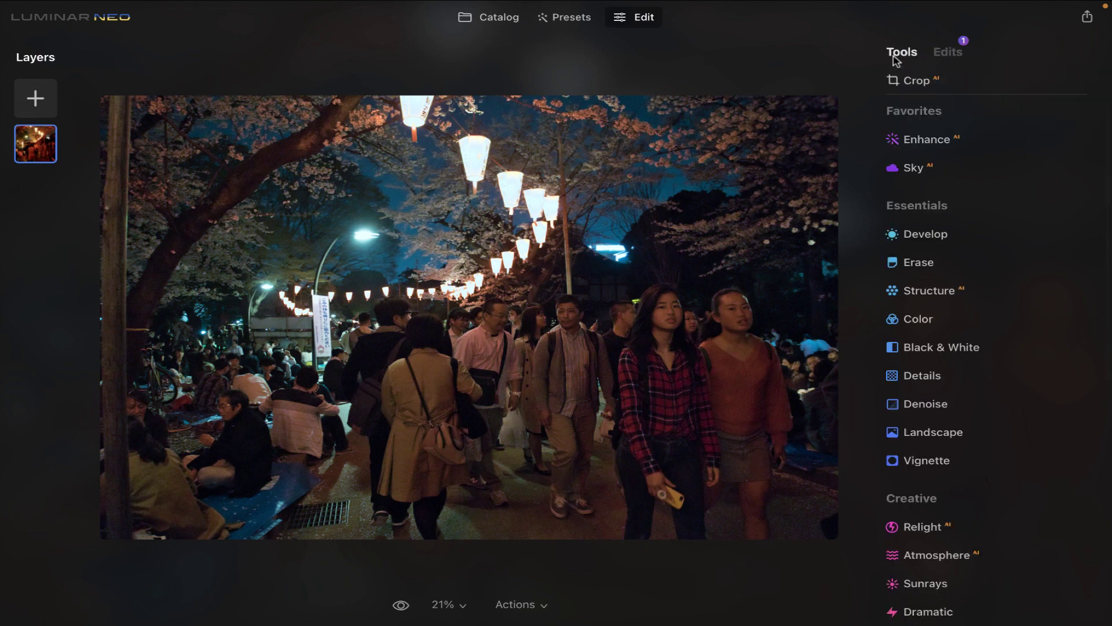
{"action": "left_click", "coordinate": [938, 234]}
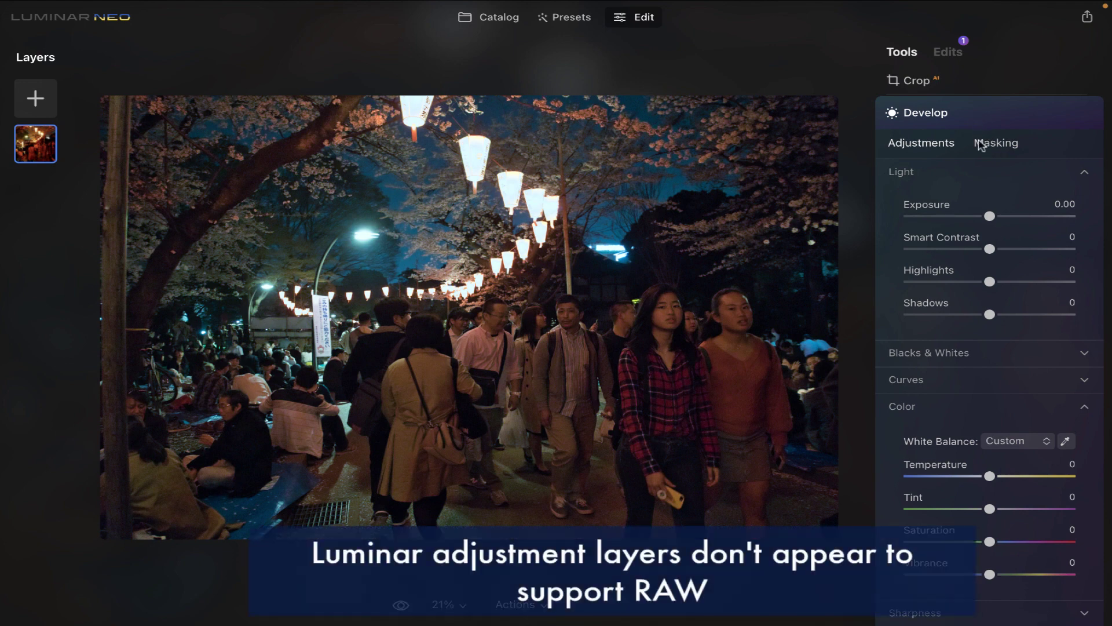
Open Mask AI for the new Develop and try the Human and Architecture masks, keeping neither.
{"action": "left_click", "coordinate": [981, 145]}
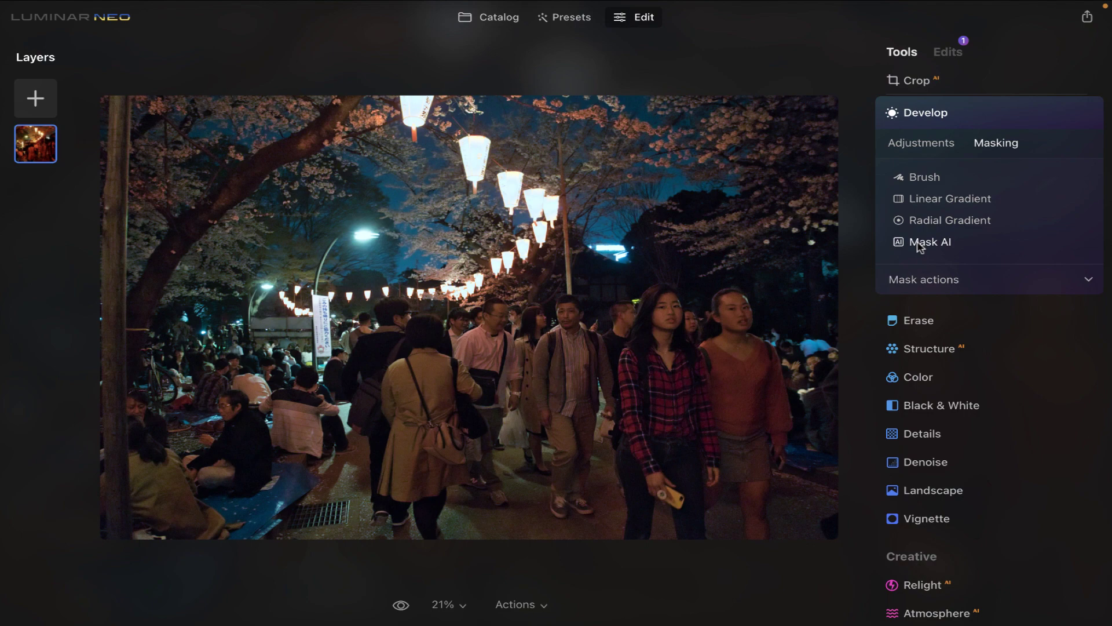
{"action": "left_click", "coordinate": [928, 242]}
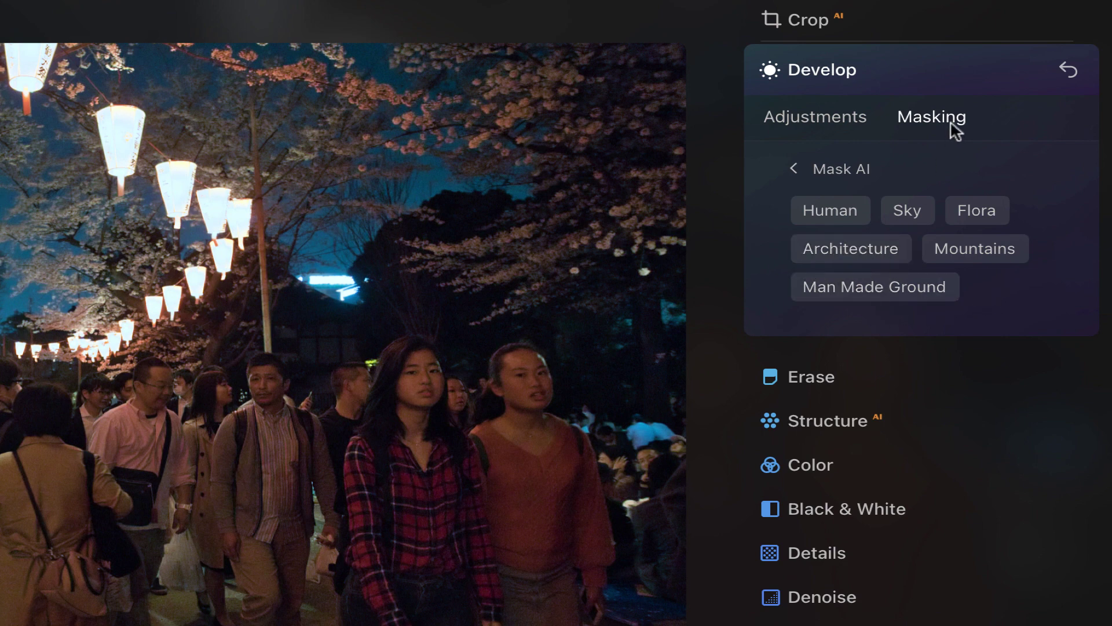
{"action": "left_click", "coordinate": [821, 209]}
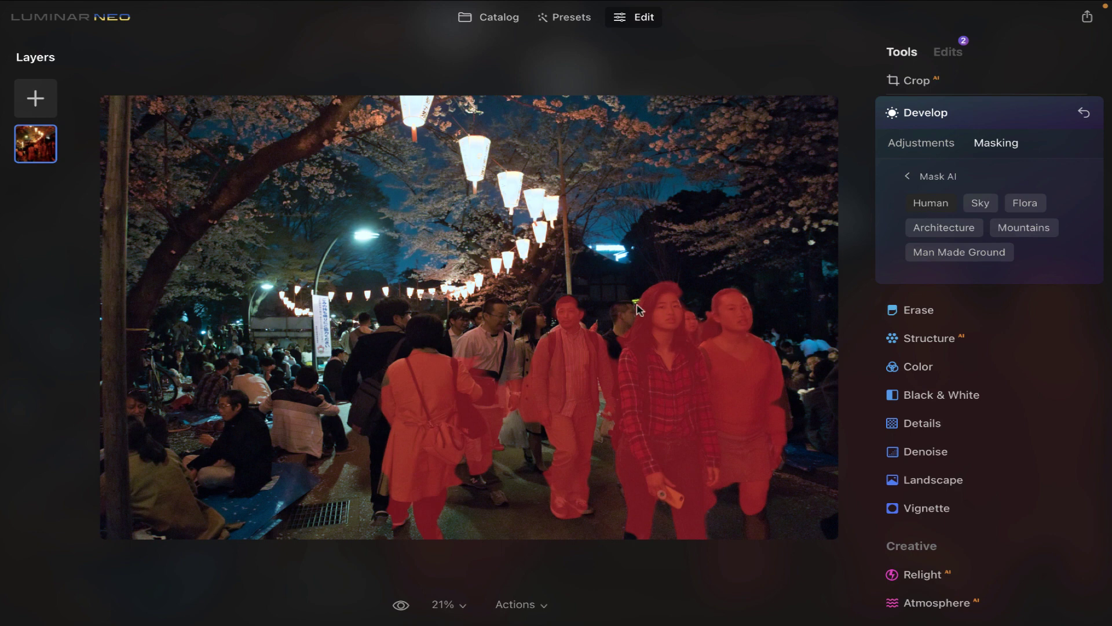
{"action": "left_click", "coordinate": [932, 204]}
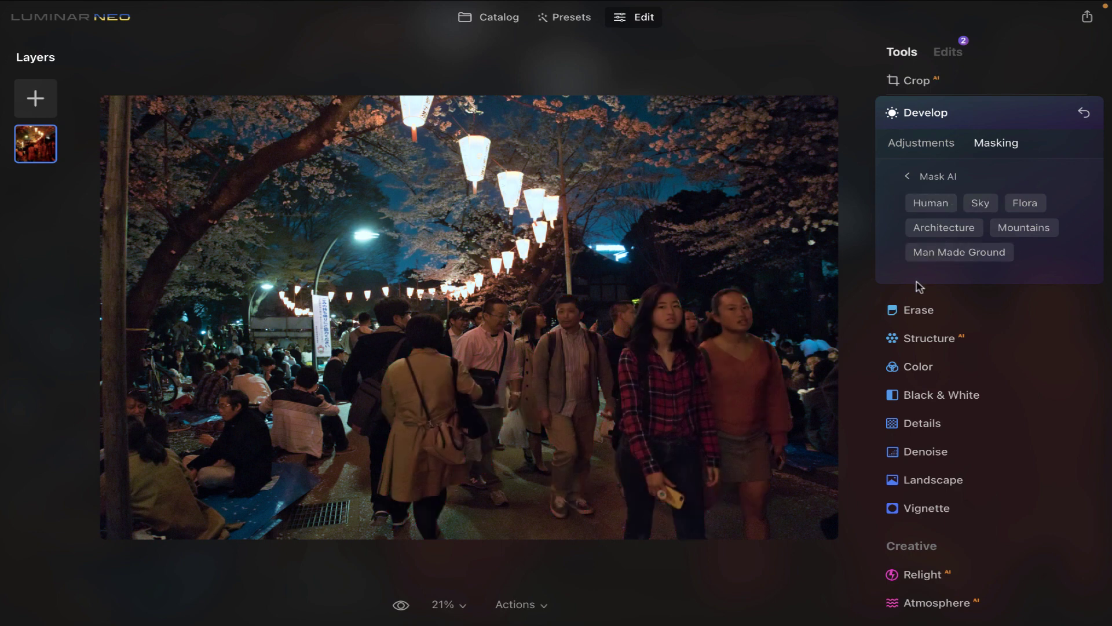
{"action": "left_click", "coordinate": [923, 230]}
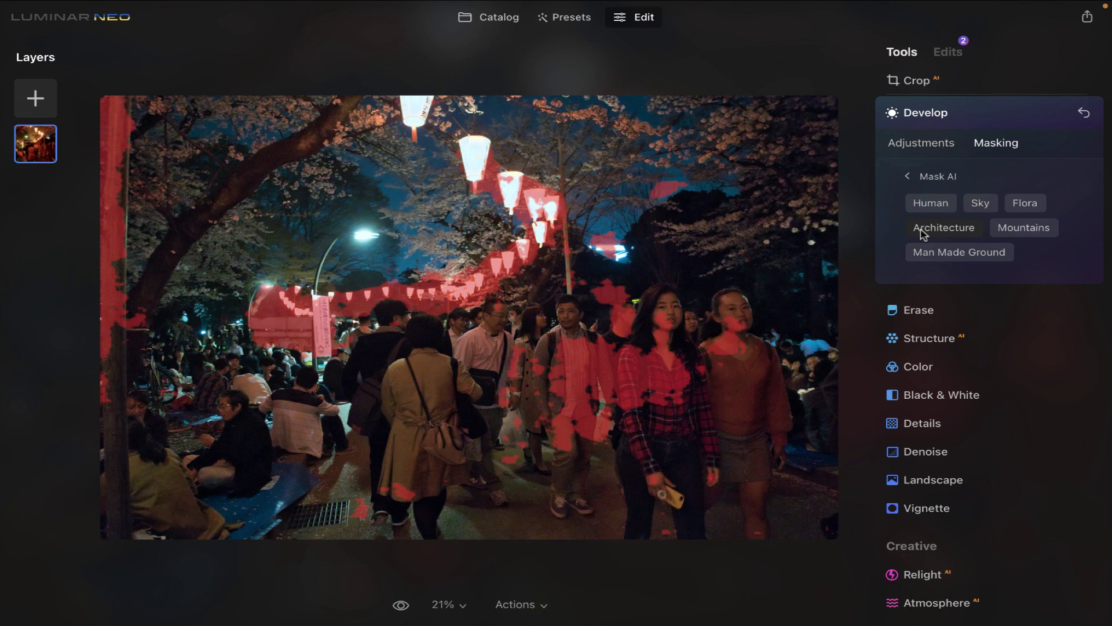
{"action": "left_click", "coordinate": [923, 233]}
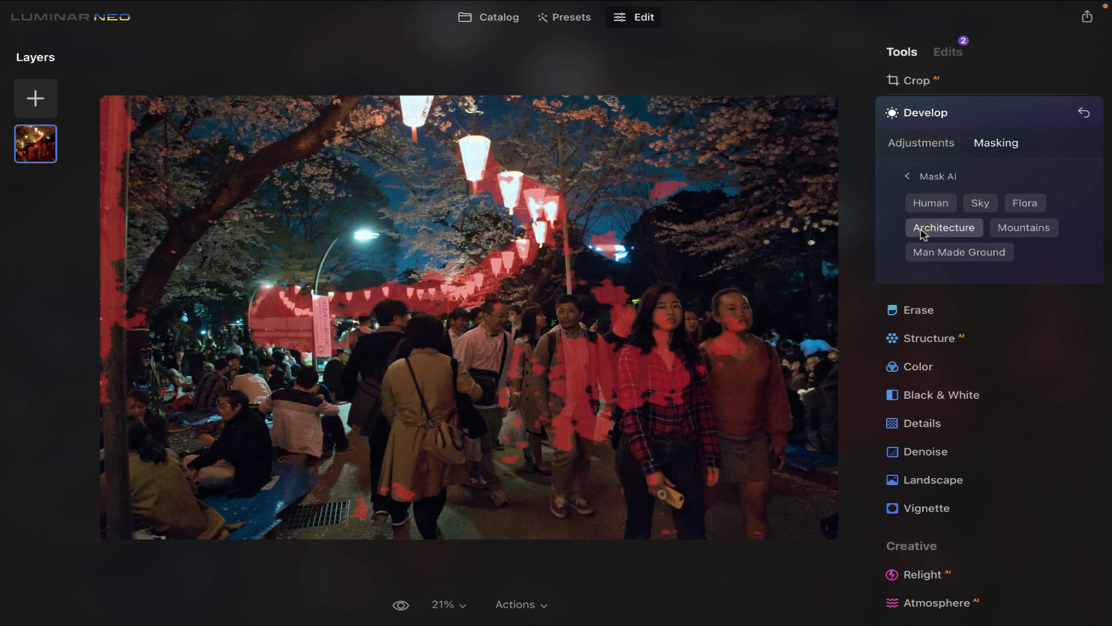
Switch to Brush masking and resize the brush to 76.
{"action": "left_click", "coordinate": [907, 177]}
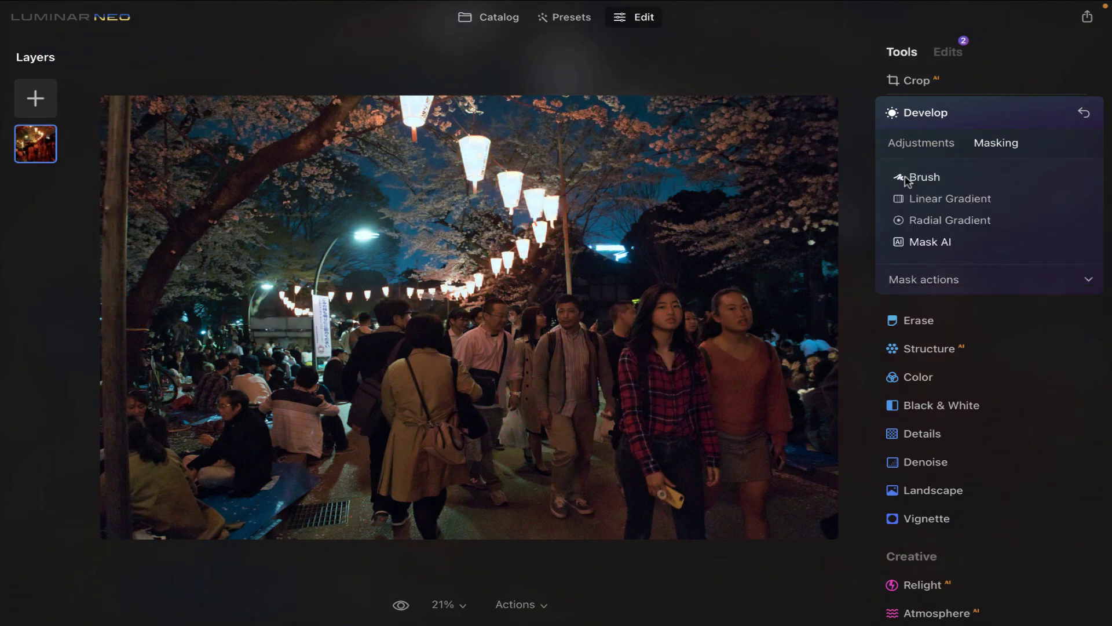
{"action": "left_click", "coordinate": [908, 180]}
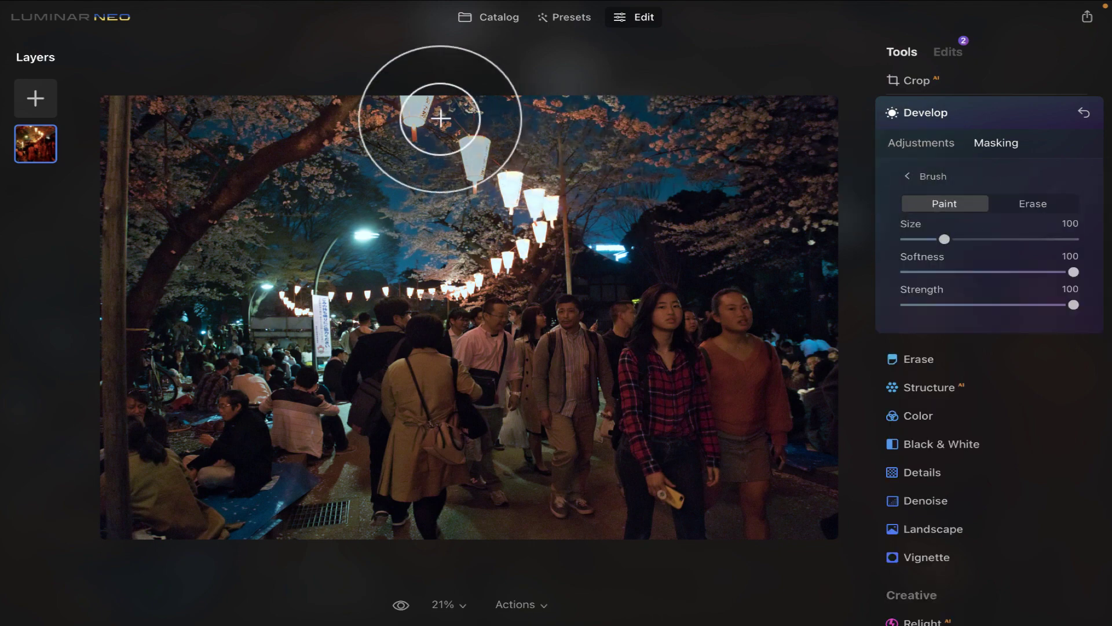
{"action": "scroll", "coordinate": [437, 127], "scroll_direction": "up", "scroll_amount": 2}
{"action": "scroll", "coordinate": [437, 93], "scroll_direction": "up", "scroll_amount": 5}
{"action": "key", "text": "bracketleft"}
{"action": "key", "text": "bracketleft"}
{"action": "key", "text": "bracketleft"}
{"action": "key", "text": "bracketright"}
{"action": "key", "text": "bracketright"}
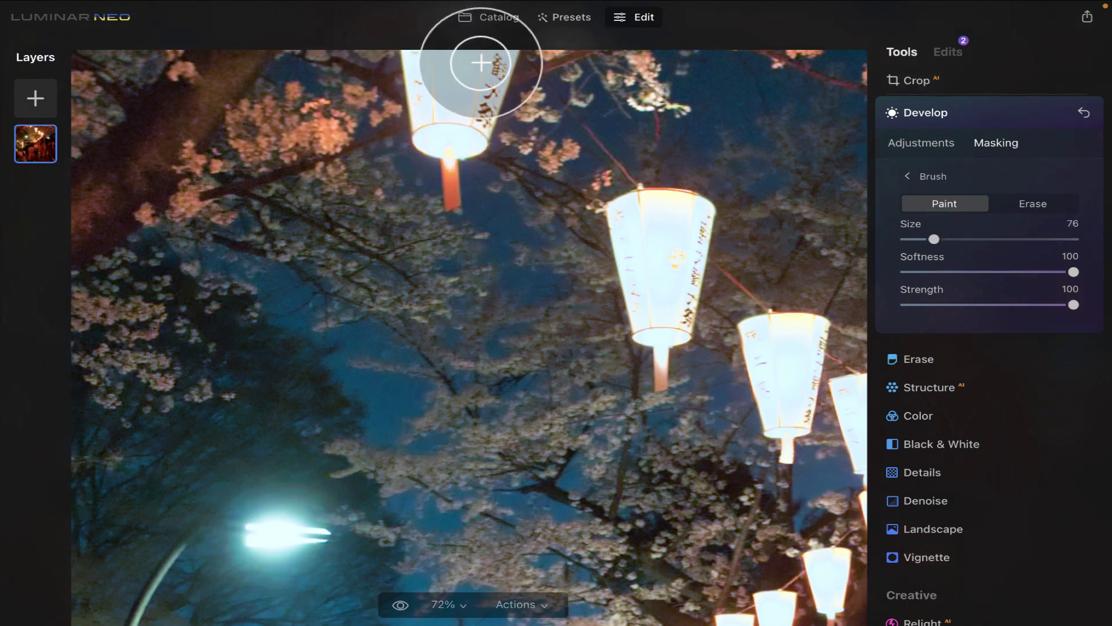
Paint the mask over the top and second hanging lanterns.
{"action": "mouse_move", "coordinate": [496, 59]}
{"action": "left_mouse_down"}
{"action": "mouse_move", "coordinate": [454, 145]}
{"action": "mouse_move", "coordinate": [435, 125]}
{"action": "mouse_move", "coordinate": [414, 50]}
{"action": "mouse_move", "coordinate": [429, 49]}
{"action": "left_mouse_up"}
{"action": "mouse_move", "coordinate": [660, 209]}
{"action": "left_mouse_down"}
{"action": "mouse_move", "coordinate": [665, 330]}
{"action": "mouse_move", "coordinate": [643, 228]}
{"action": "mouse_move", "coordinate": [655, 323]}
{"action": "left_mouse_up"}
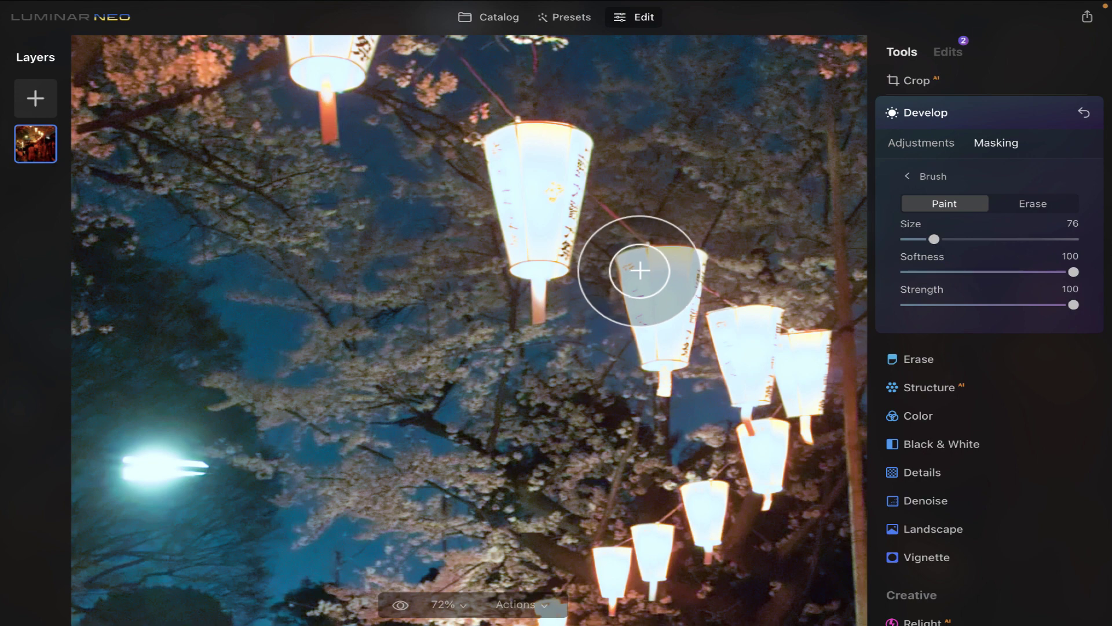
{"action": "mouse_move", "coordinate": [643, 266]}
{"action": "left_mouse_down"}
{"action": "mouse_move", "coordinate": [687, 269]}
{"action": "mouse_move", "coordinate": [684, 310]}
{"action": "mouse_move", "coordinate": [647, 273]}
{"action": "mouse_move", "coordinate": [533, 239]}
{"action": "mouse_move", "coordinate": [615, 301]}
{"action": "mouse_move", "coordinate": [582, 228]}
{"action": "mouse_move", "coordinate": [477, 315]}
{"action": "mouse_move", "coordinate": [544, 251]}
{"action": "mouse_move", "coordinate": [557, 288]}
{"action": "mouse_move", "coordinate": [500, 262]}
{"action": "left_mouse_up"}
{"action": "scroll", "coordinate": [500, 263], "scroll_direction": "down", "scroll_amount": 5}
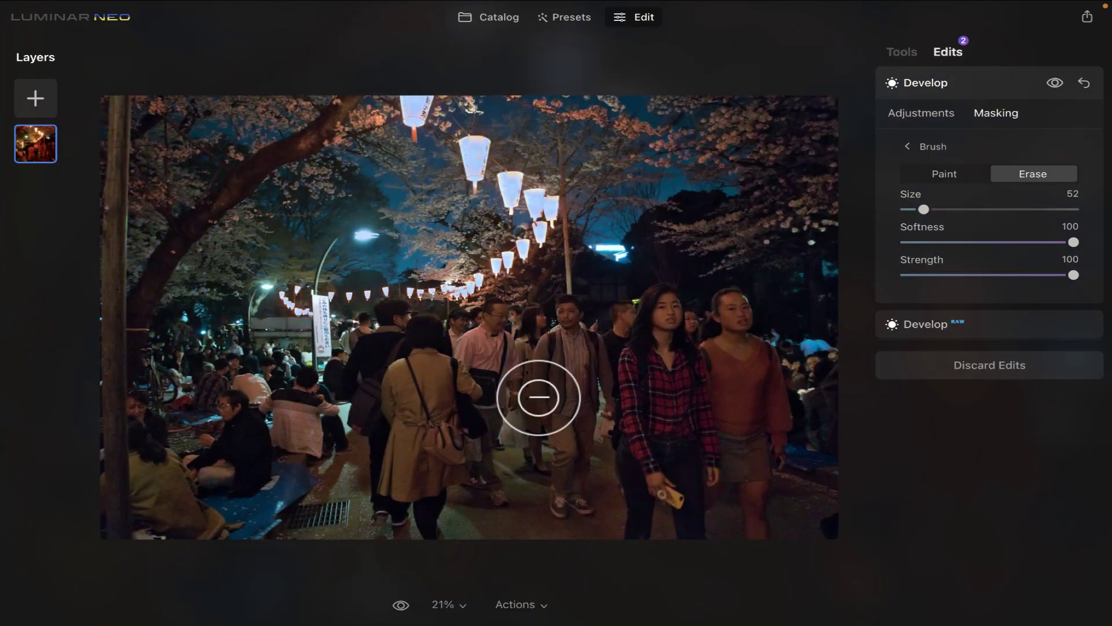
{"action": "scroll", "coordinate": [437, 154], "scroll_direction": "up", "scroll_amount": 5}
{"action": "scroll", "coordinate": [440, 157], "scroll_direction": "down", "scroll_amount": 5}
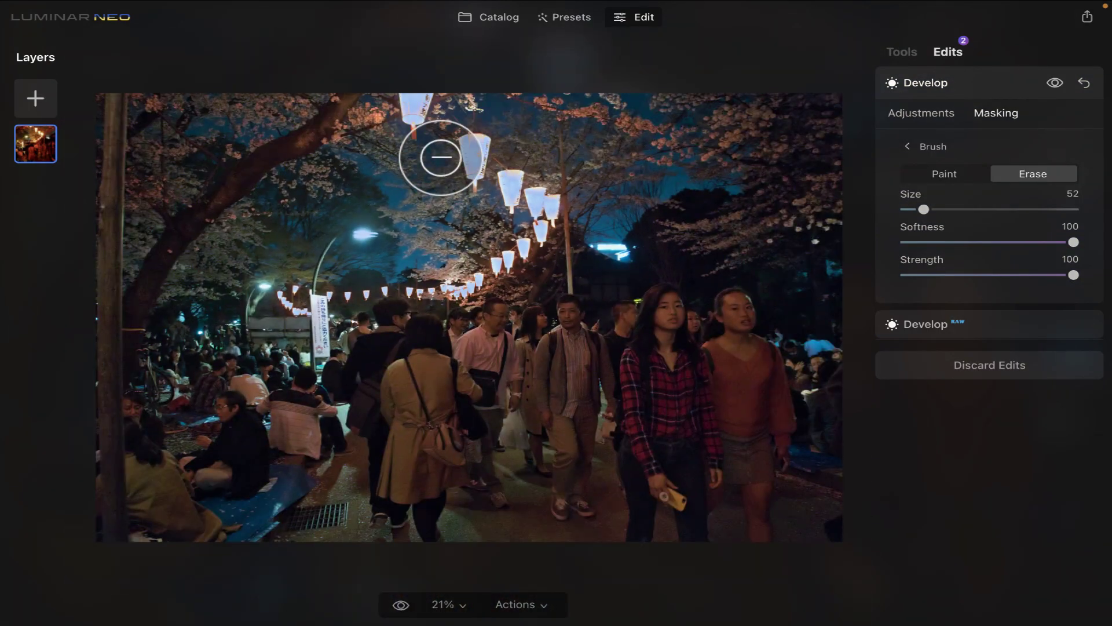
{"action": "scroll", "coordinate": [460, 104], "scroll_direction": "up", "scroll_amount": 5}
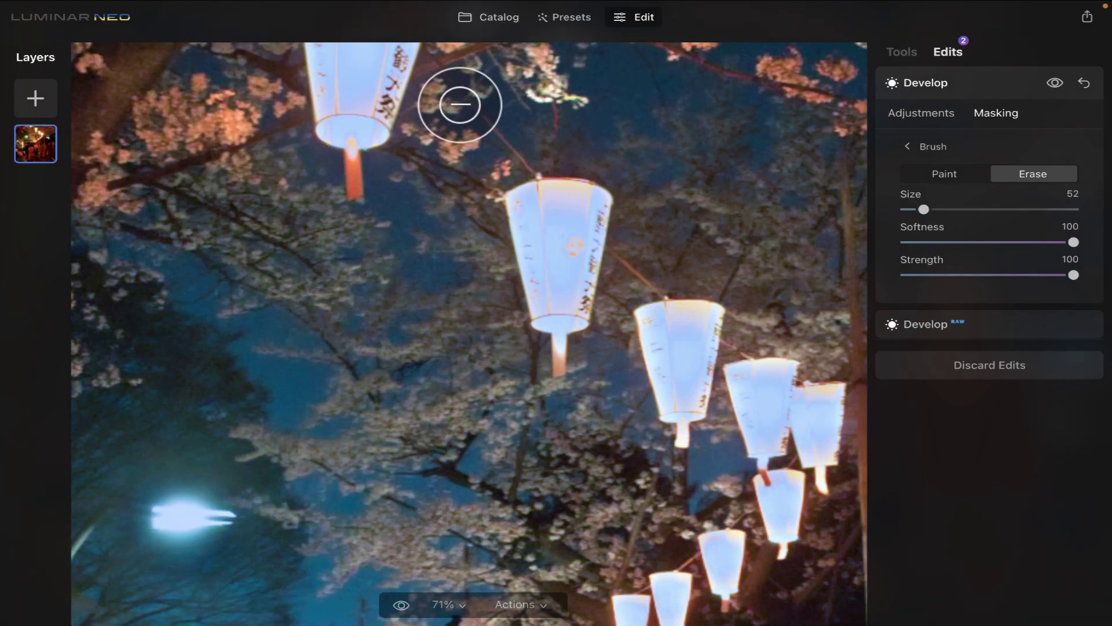
{"action": "scroll", "coordinate": [447, 55], "scroll_direction": "down", "scroll_amount": 5}
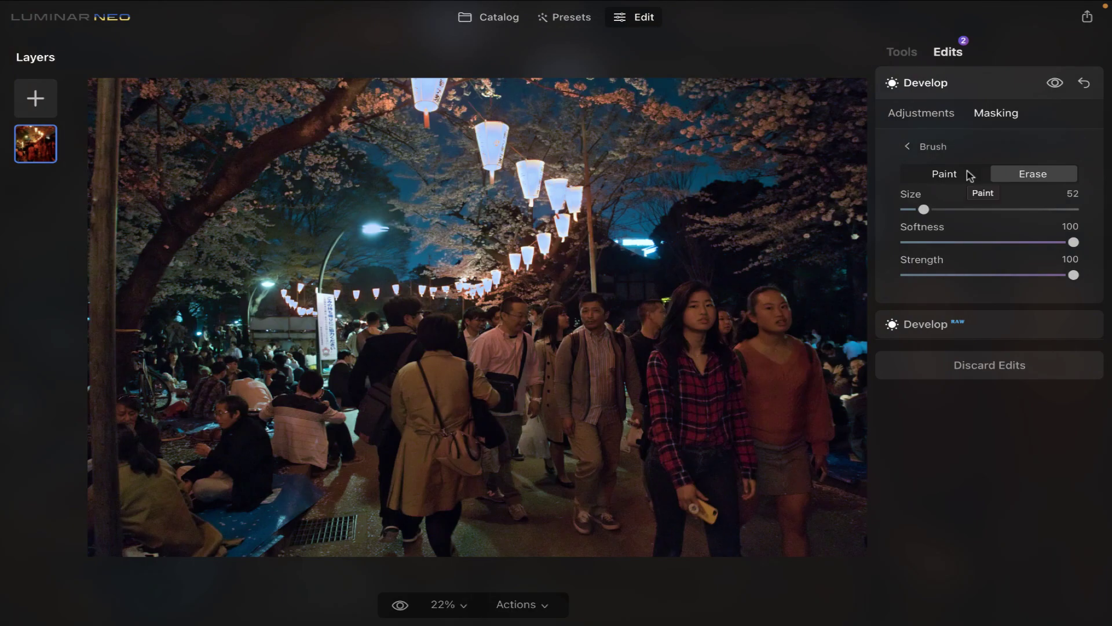
Copy the current Develop mask from the Mask actions menu.
{"action": "left_click", "coordinate": [990, 115]}
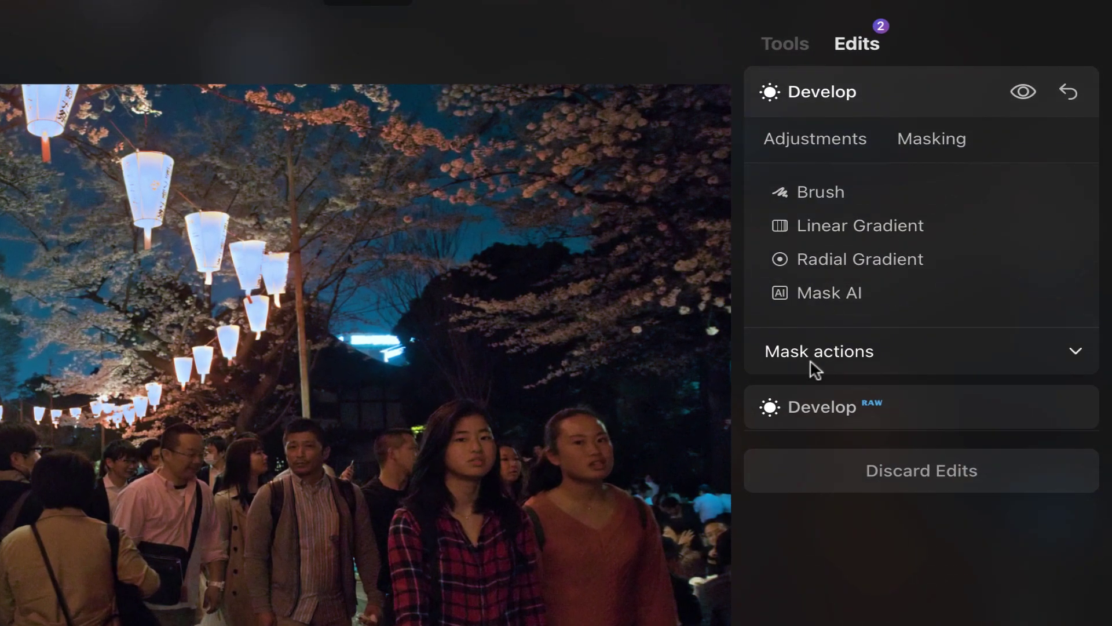
{"action": "left_click", "coordinate": [811, 361]}
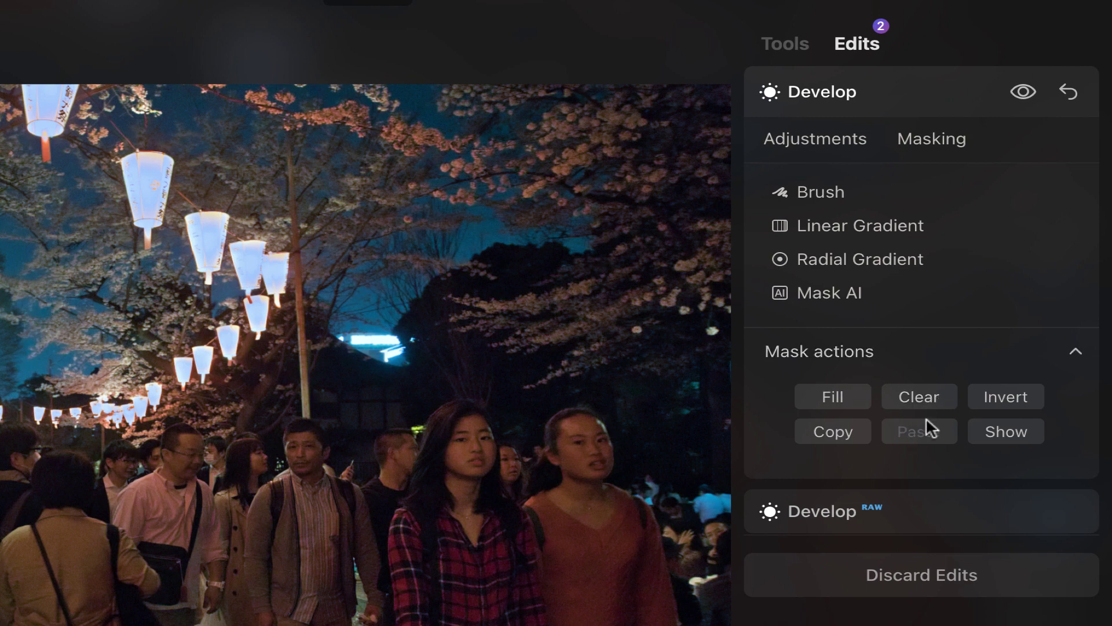
{"action": "left_click", "coordinate": [832, 432]}
Add a new Develop adjustment and paste the copied mask into it.
{"action": "left_click", "coordinate": [787, 53]}
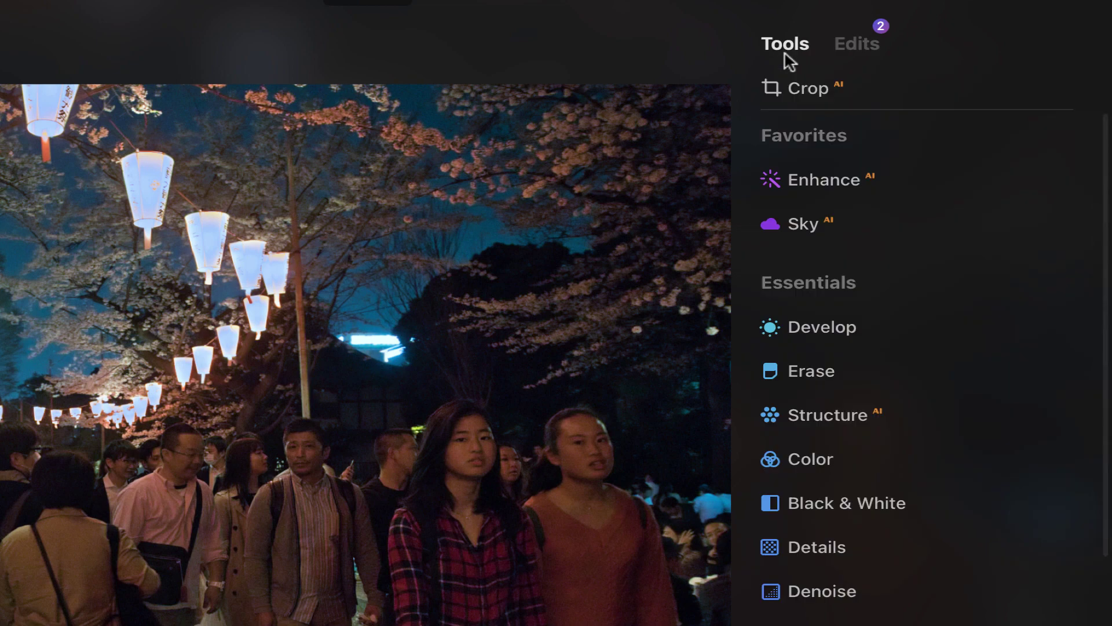
{"action": "left_click", "coordinate": [830, 329]}
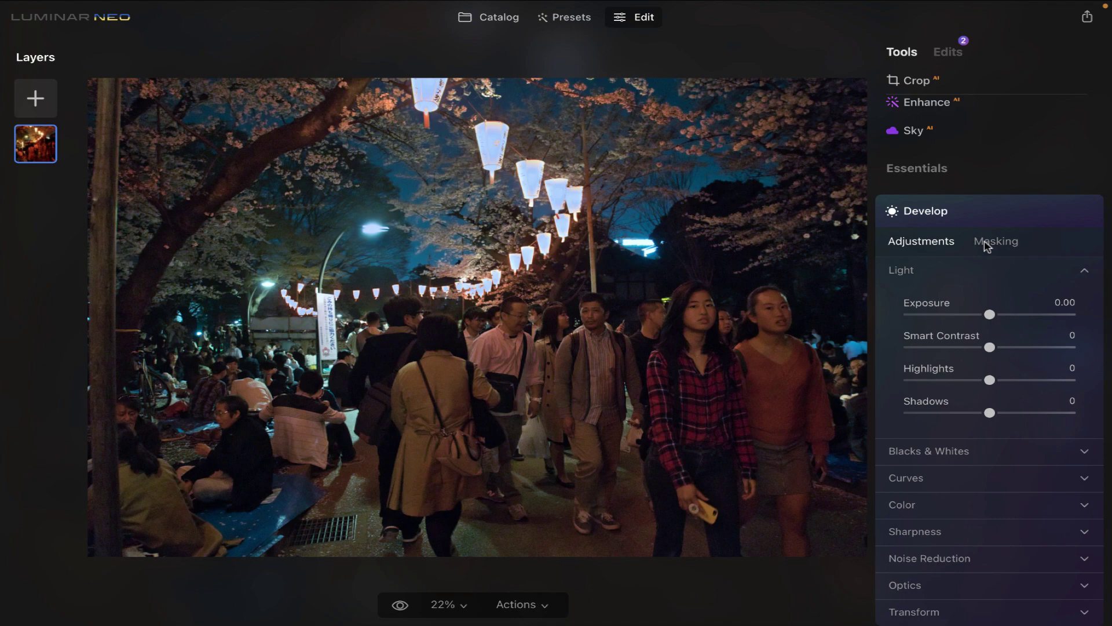
{"action": "left_click", "coordinate": [987, 243]}
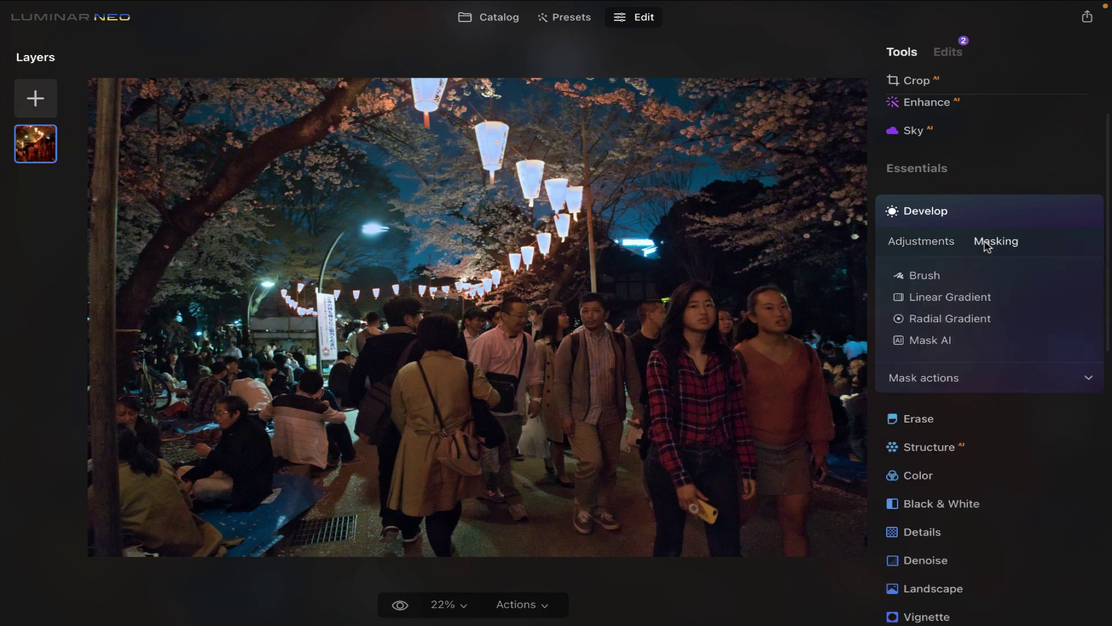
{"action": "left_click", "coordinate": [924, 378]}
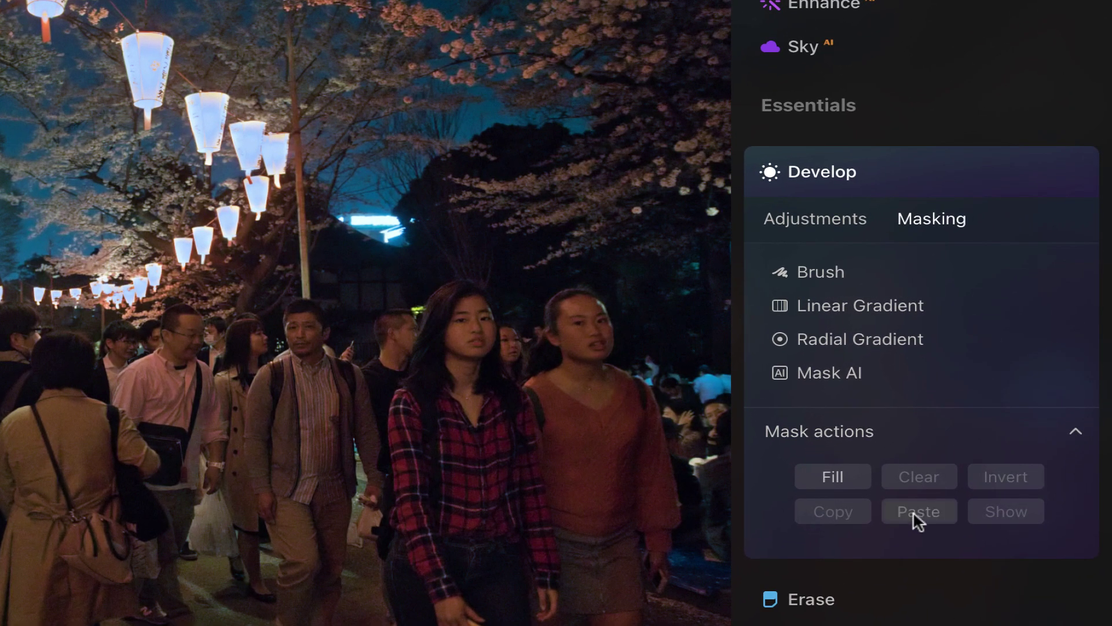
{"action": "left_click", "coordinate": [912, 511]}
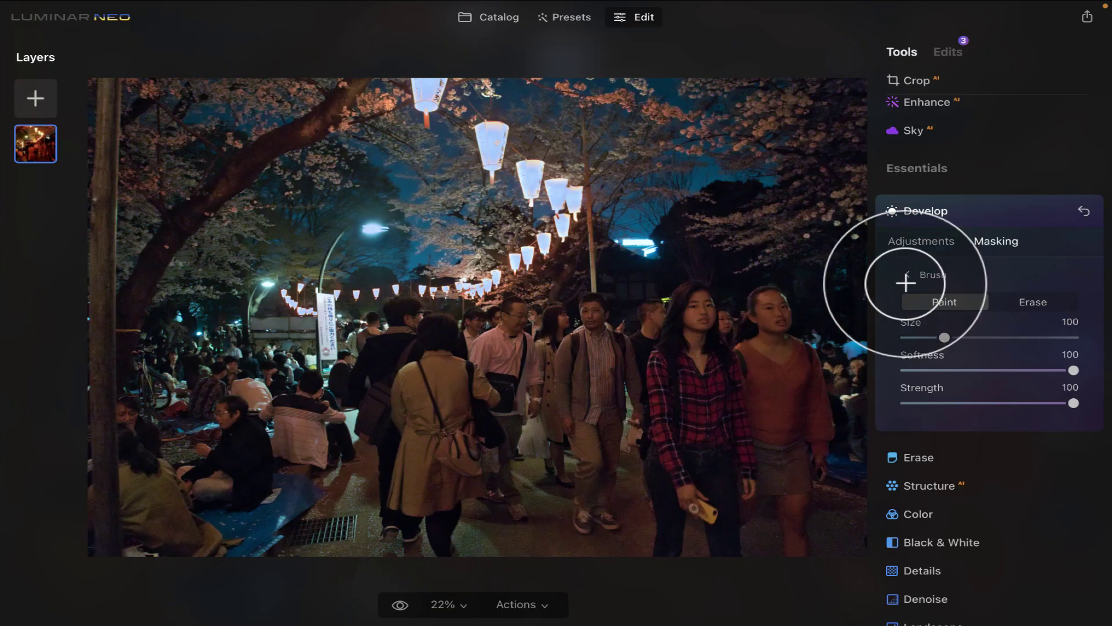
{"action": "left_click", "coordinate": [541, 212]}
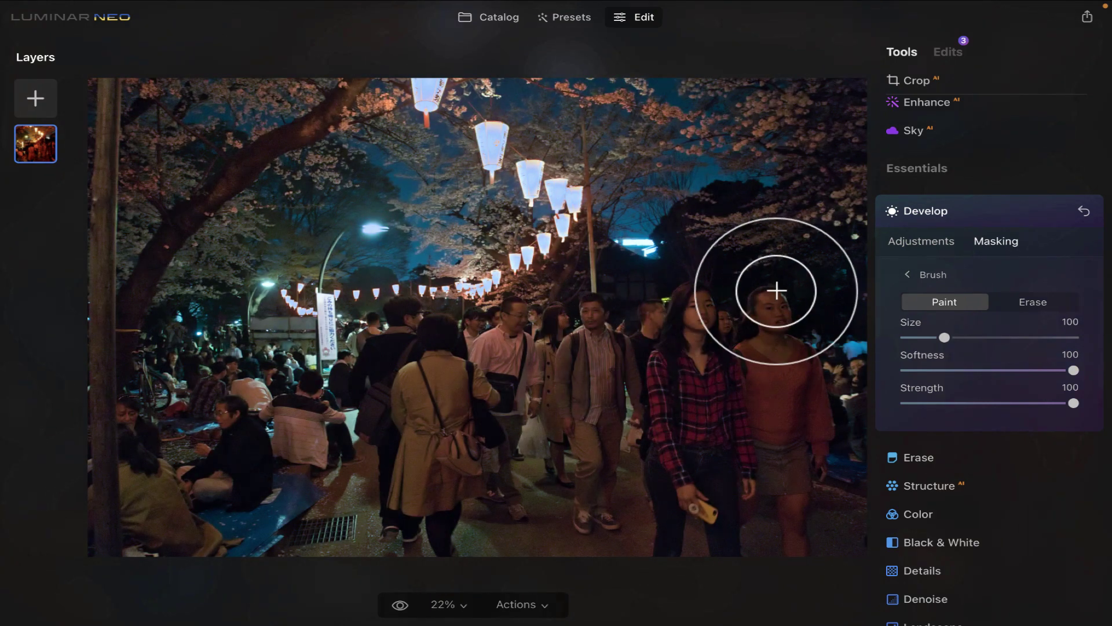
Brighten the masked edit with Exposure 0.21 and Shadows 14.
{"action": "left_click", "coordinate": [905, 243]}
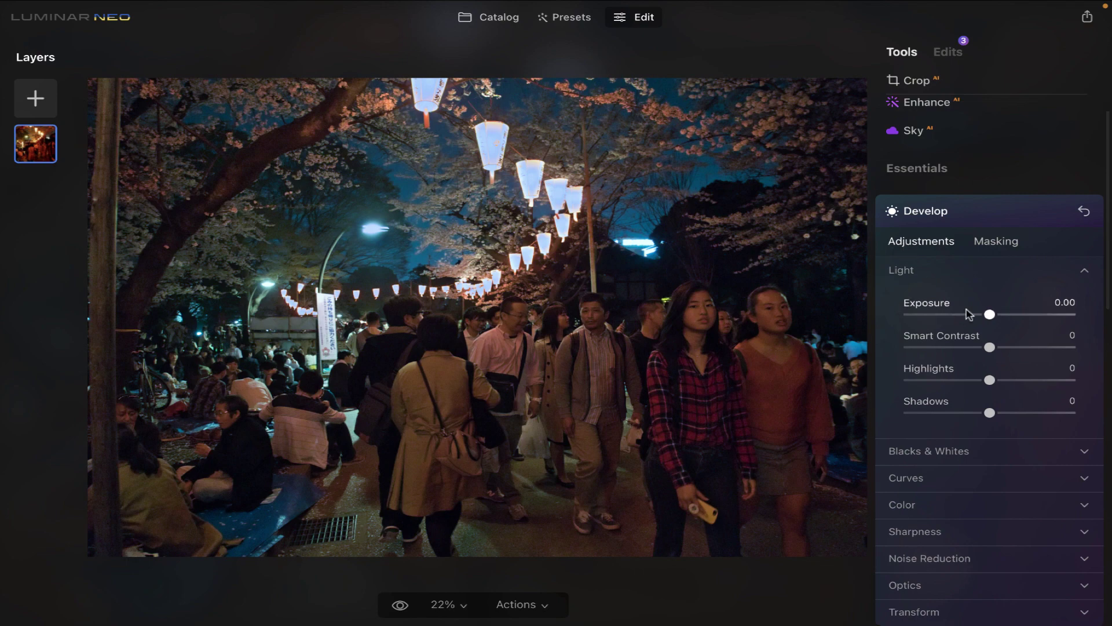
{"action": "left_click_drag", "start_coordinate": [990, 315], "coordinate": [993, 316]}
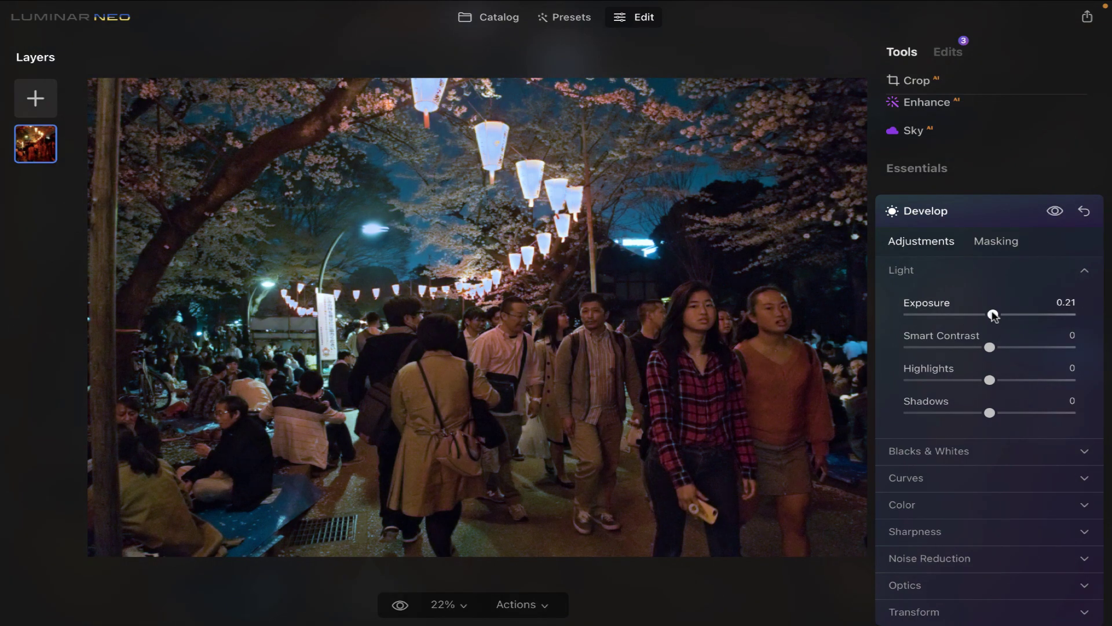
{"action": "left_click_drag", "start_coordinate": [989, 413], "coordinate": [1025, 413]}
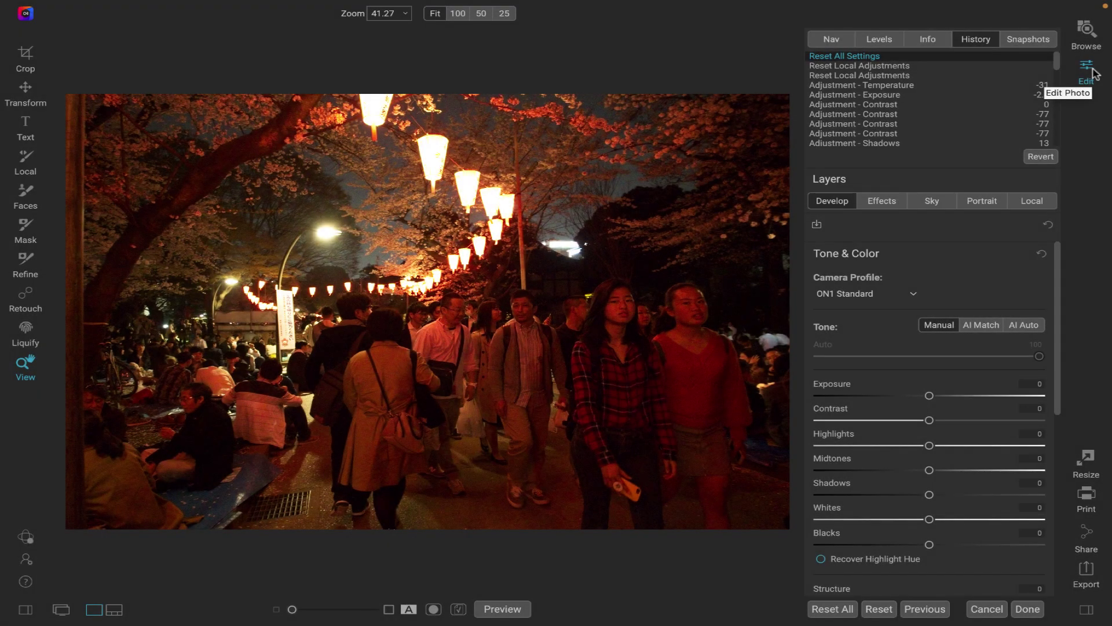
Cool the Temperature to -400 and magnify the crowd to inspect noise.
{"action": "scroll", "coordinate": [911, 384], "scroll_direction": "down", "scroll_amount": 5}
{"action": "scroll", "coordinate": [910, 387], "scroll_direction": "down", "scroll_amount": 1}
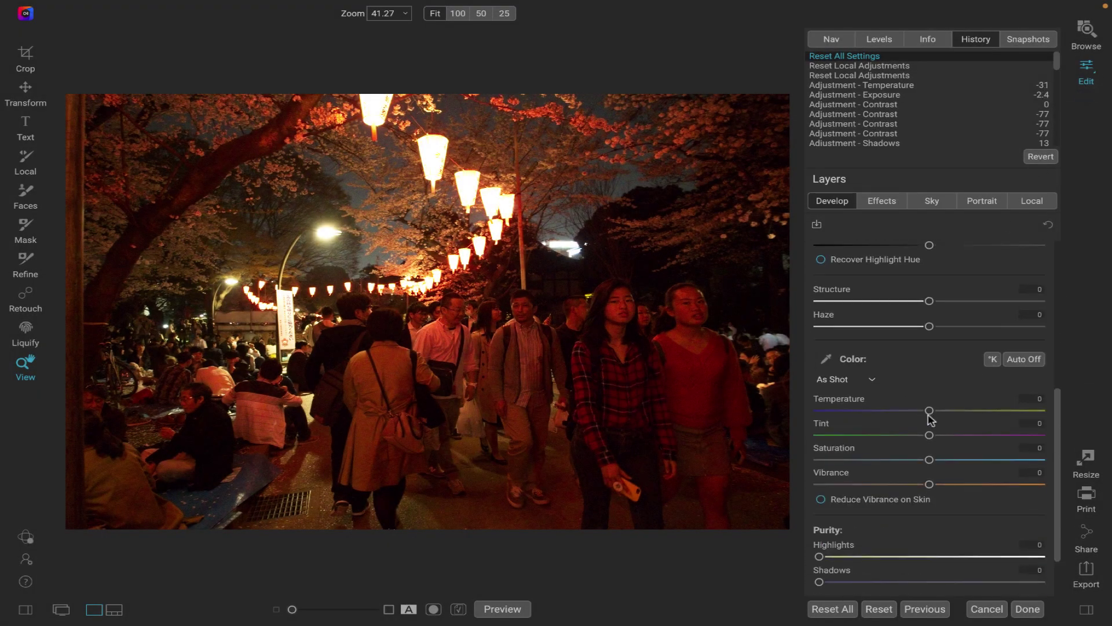
{"action": "left_click_drag", "start_coordinate": [929, 413], "coordinate": [817, 427]}
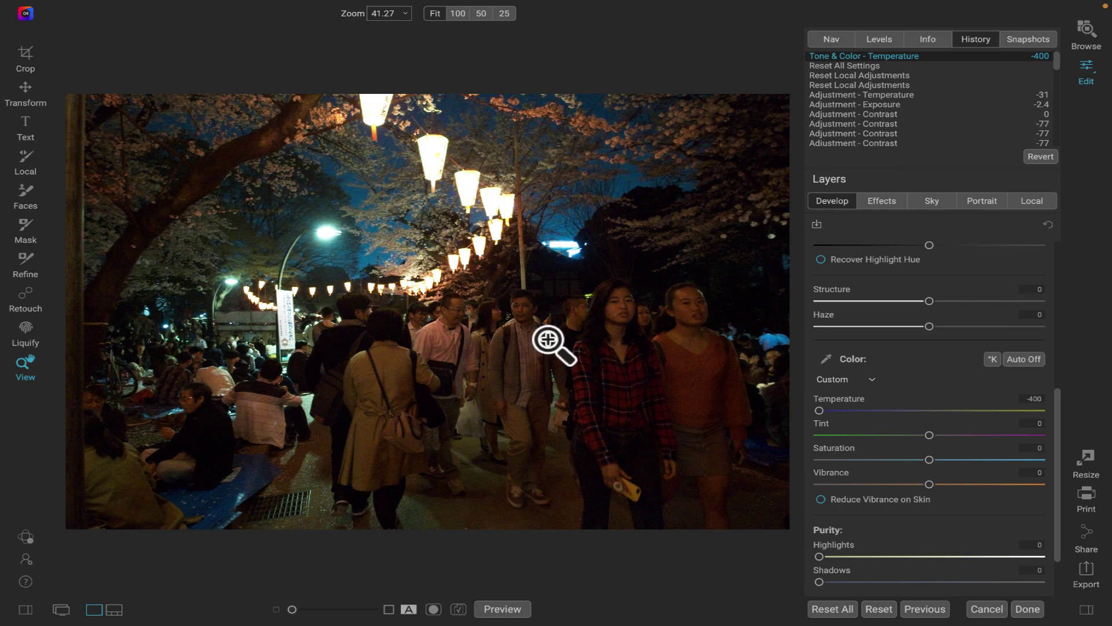
{"action": "left_click", "coordinate": [567, 315]}
{"action": "scroll", "coordinate": [567, 315], "scroll_direction": "up", "scroll_amount": 10}
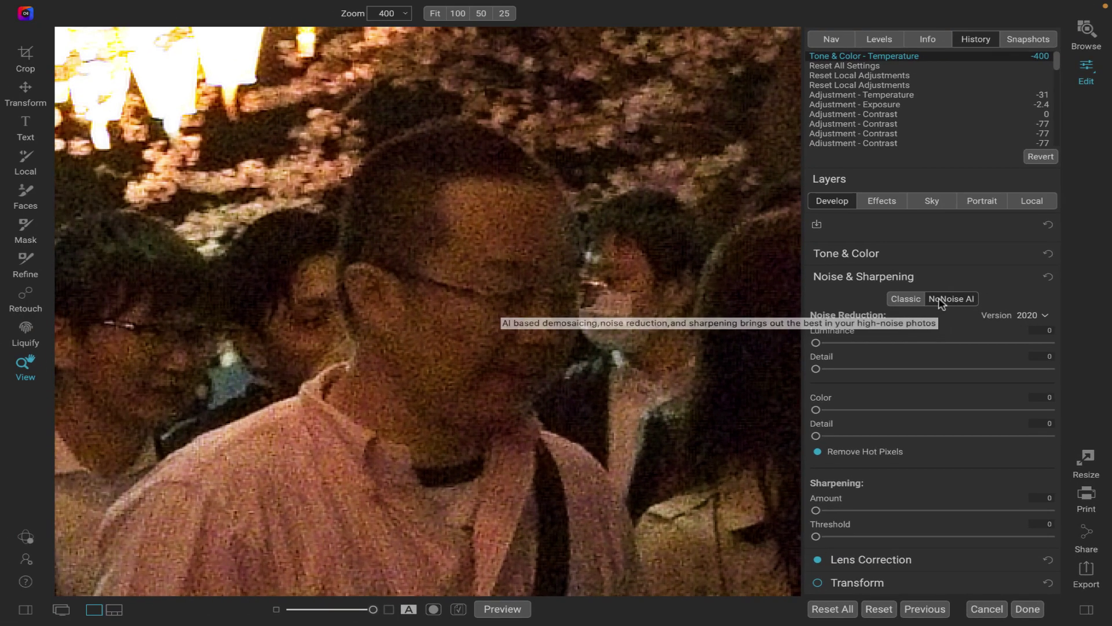
Apply NoNoise AI with Luminance 98, Enhance Detail 50 and Color 100.
{"action": "left_click", "coordinate": [845, 117]}
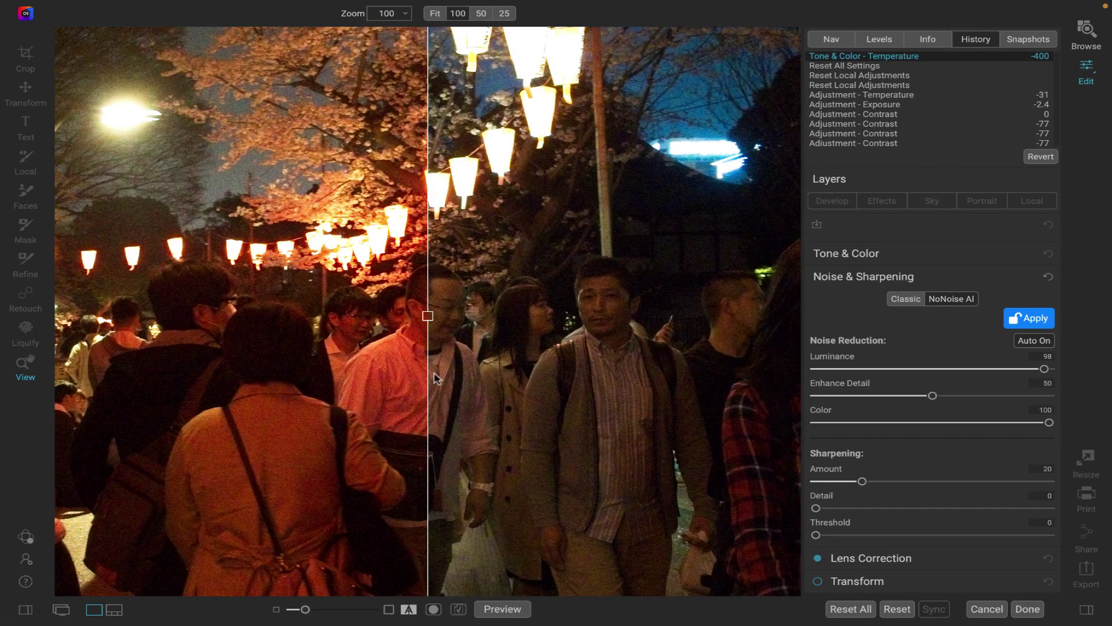
{"action": "scroll", "coordinate": [417, 311], "scroll_direction": "up", "scroll_amount": 5}
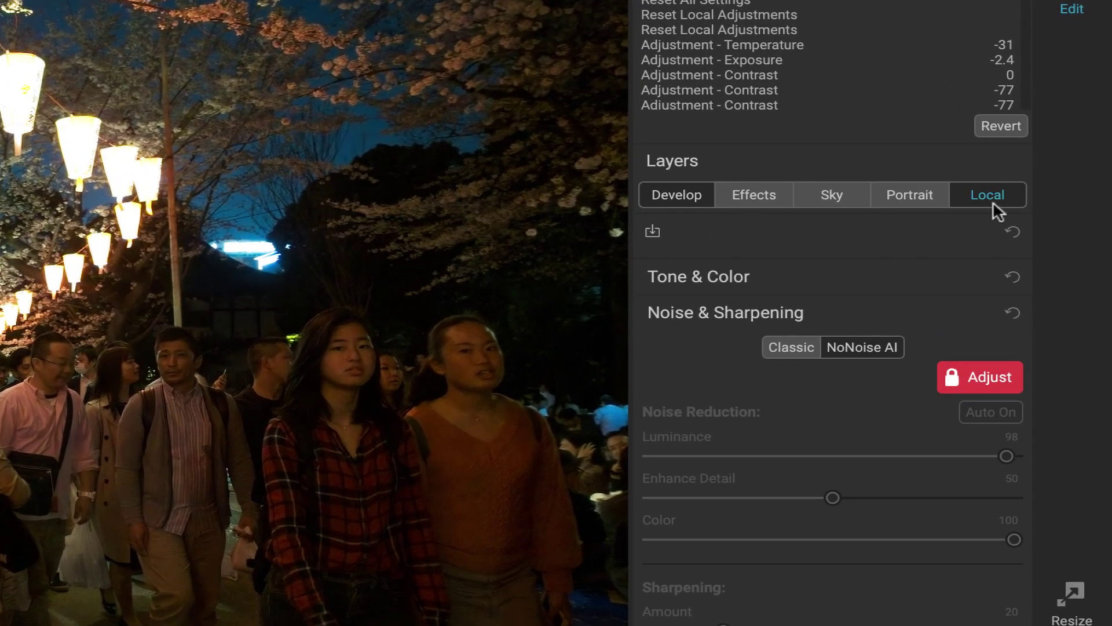
Open the local adjustment layer and turn on Paint with Color overlay.
{"action": "left_click", "coordinate": [992, 200]}
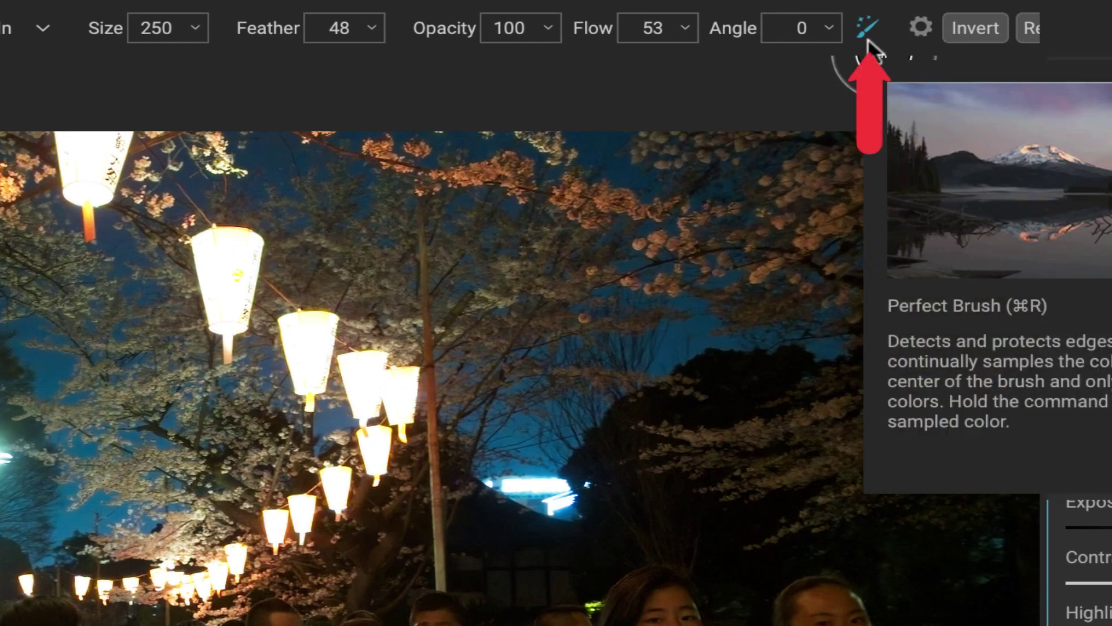
{"action": "scroll", "coordinate": [119, 288], "scroll_direction": "up", "scroll_amount": 3}
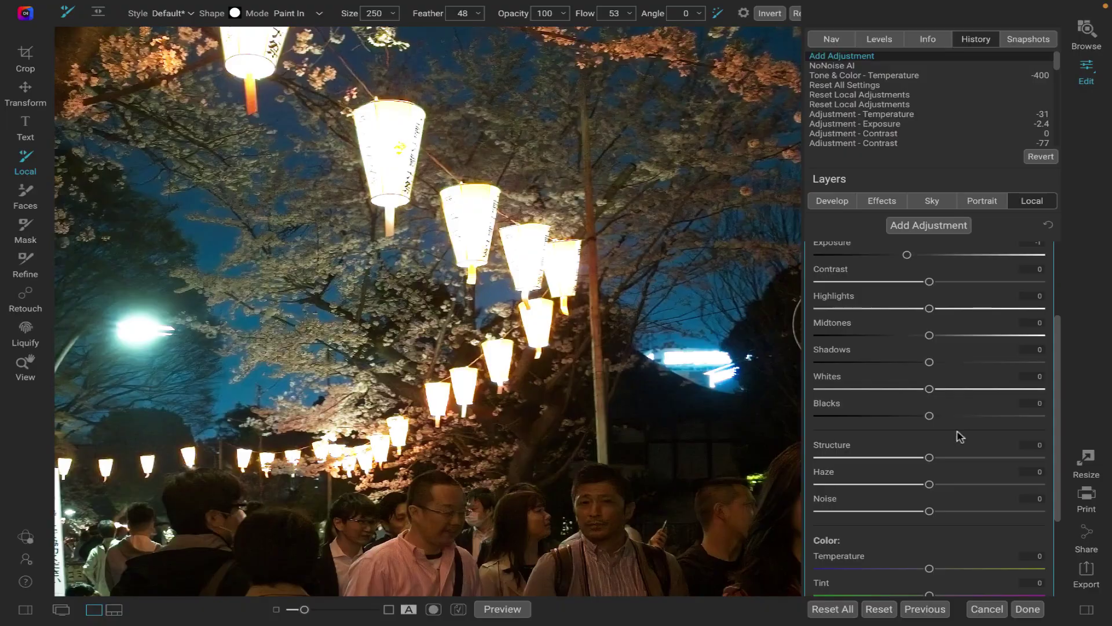
{"action": "scroll", "coordinate": [956, 434], "scroll_direction": "down", "scroll_amount": 5}
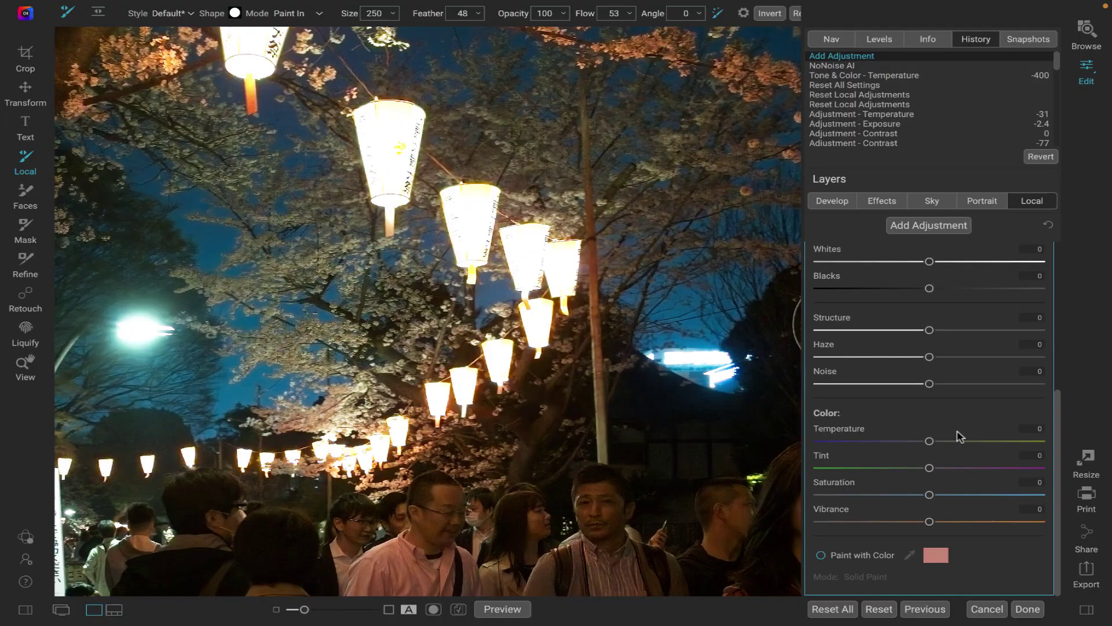
{"action": "left_click", "coordinate": [820, 556]}
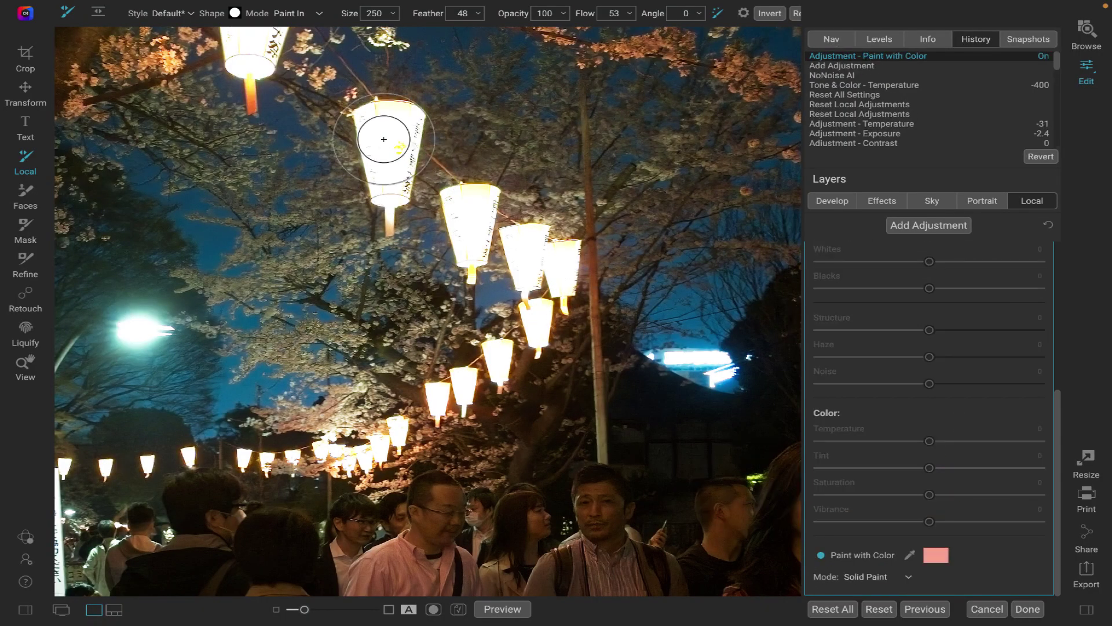
Brush pink over the upper lantern until it is fully covered, then zoom out slightly.
{"action": "mouse_move", "coordinate": [371, 116]}
{"action": "left_mouse_down"}
{"action": "mouse_move", "coordinate": [396, 177]}
{"action": "mouse_move", "coordinate": [390, 194]}
{"action": "mouse_move", "coordinate": [381, 127]}
{"action": "mouse_move", "coordinate": [387, 198]}
{"action": "mouse_move", "coordinate": [392, 145]}
{"action": "left_mouse_up"}
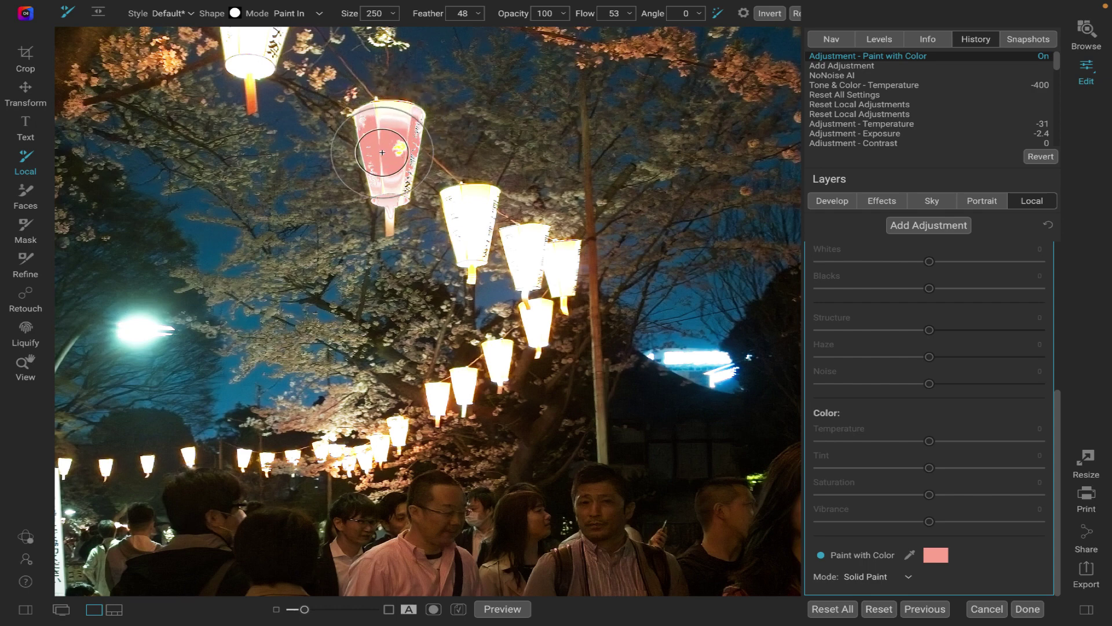
{"action": "mouse_move", "coordinate": [382, 153]}
{"action": "left_mouse_down"}
{"action": "mouse_move", "coordinate": [397, 187]}
{"action": "mouse_move", "coordinate": [393, 129]}
{"action": "left_mouse_up"}
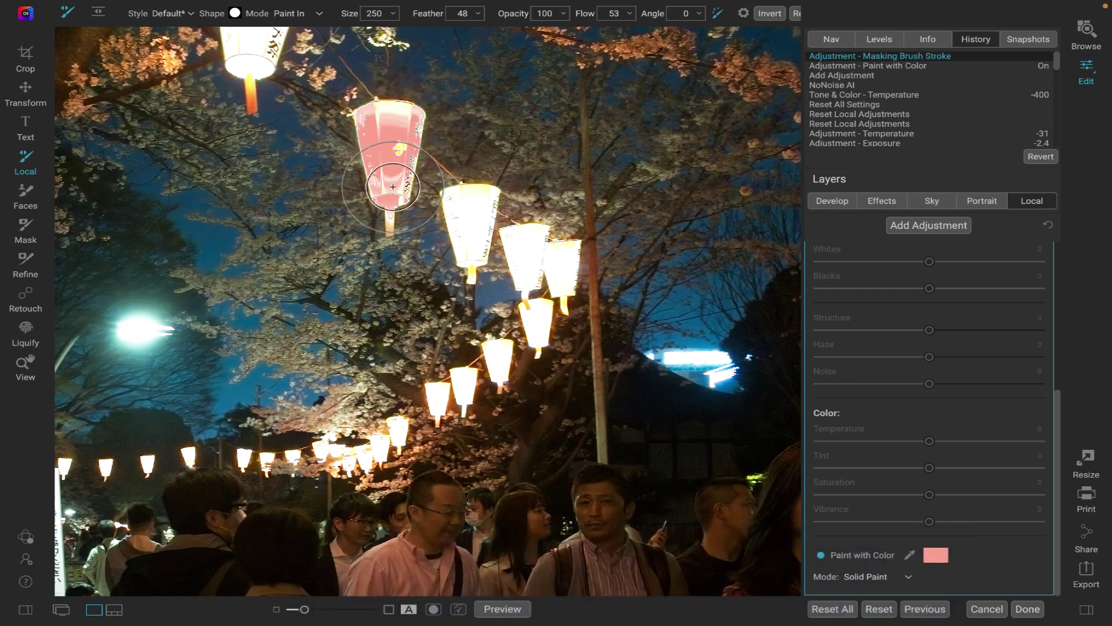
{"action": "left_click_drag", "start_coordinate": [393, 186], "coordinate": [381, 152]}
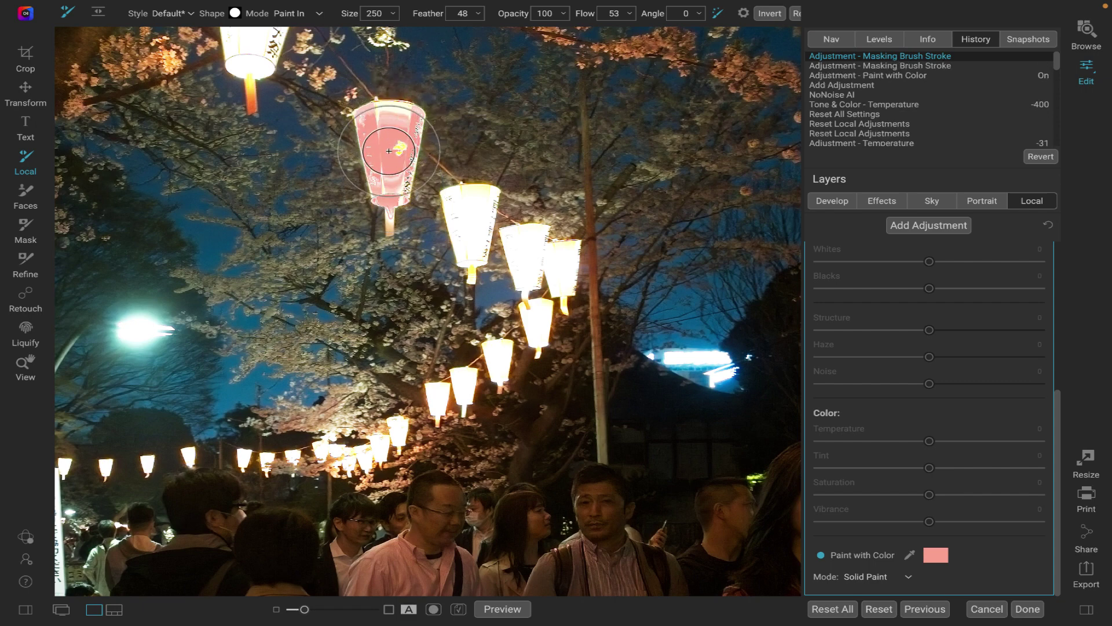
{"action": "left_click_drag", "start_coordinate": [389, 153], "coordinate": [396, 150]}
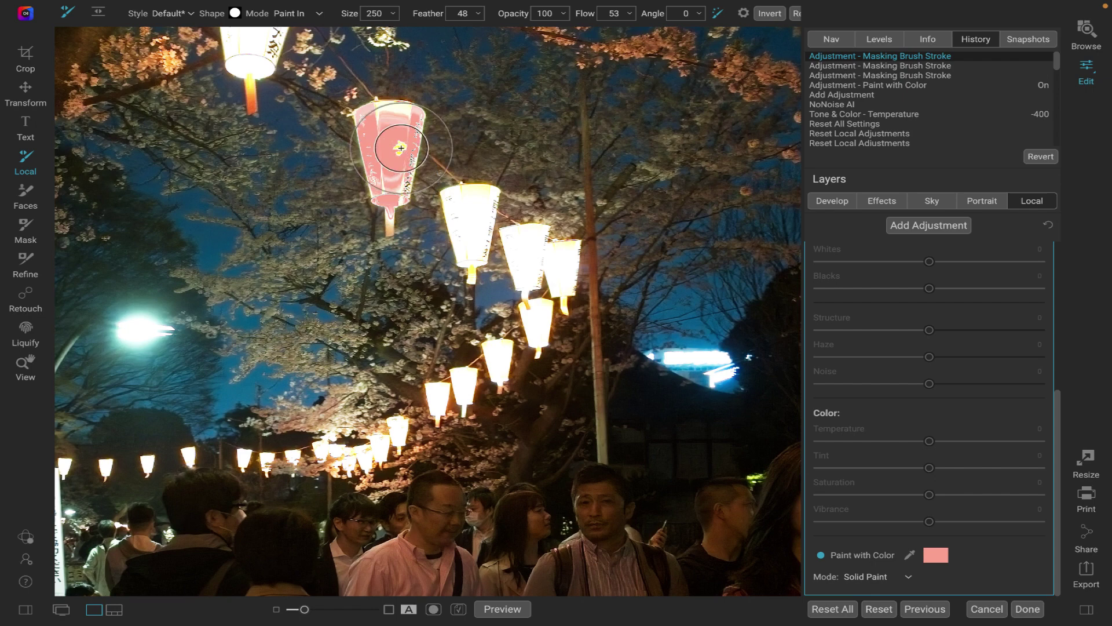
{"action": "key", "text": "ctrl+minus"}
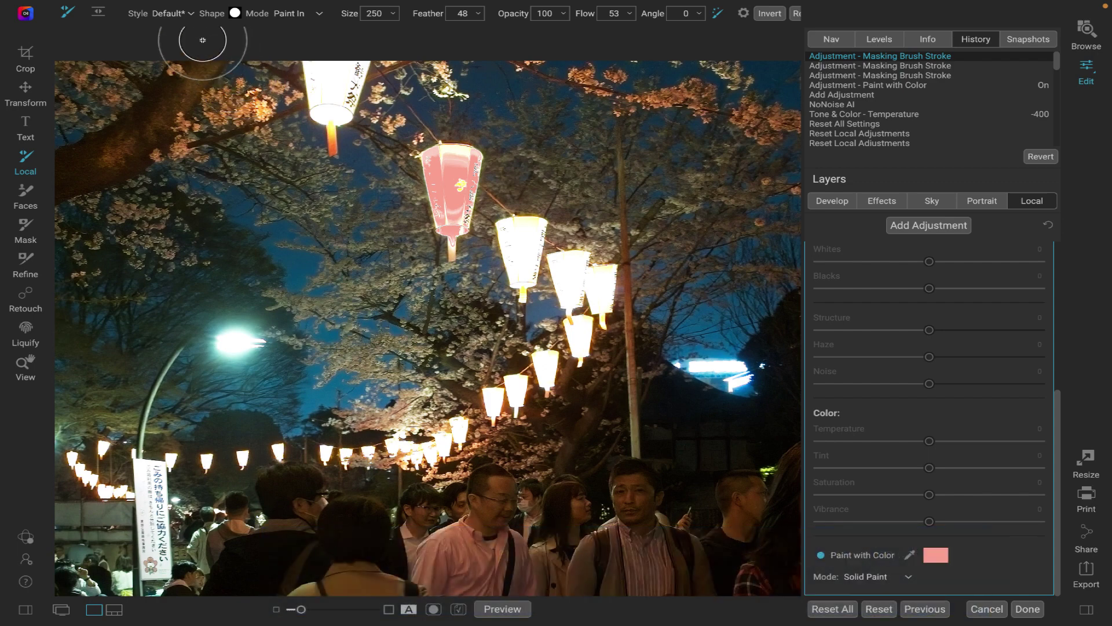
Start an AI Quick Mask and mark the lanterns, vertical sign and street light as Keep areas.
{"action": "left_click", "coordinate": [23, 232]}
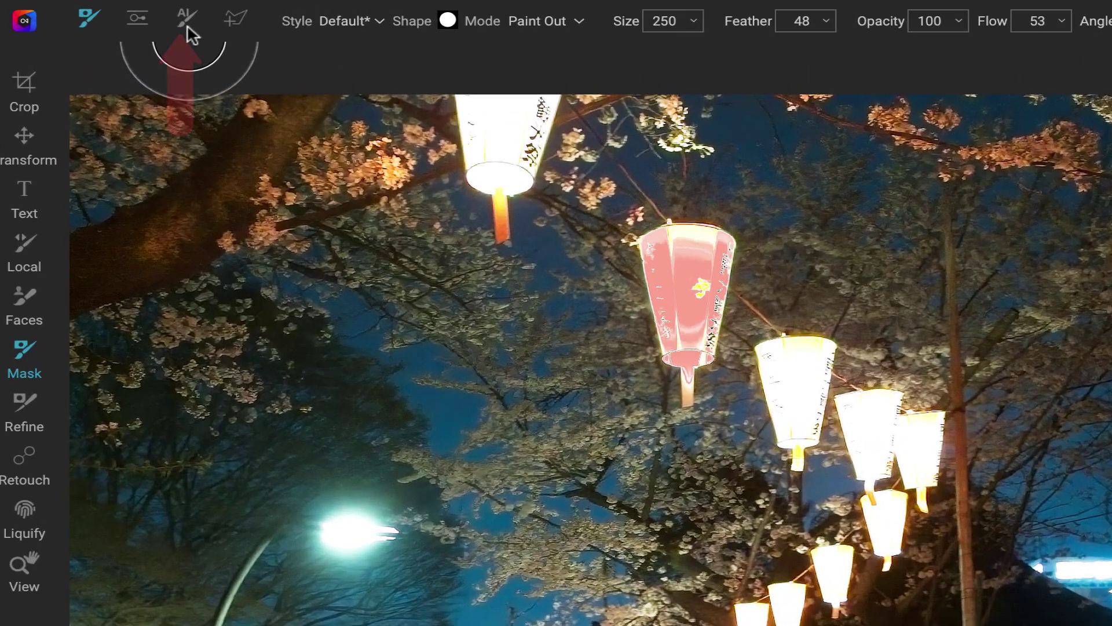
{"action": "left_click", "coordinate": [129, 13]}
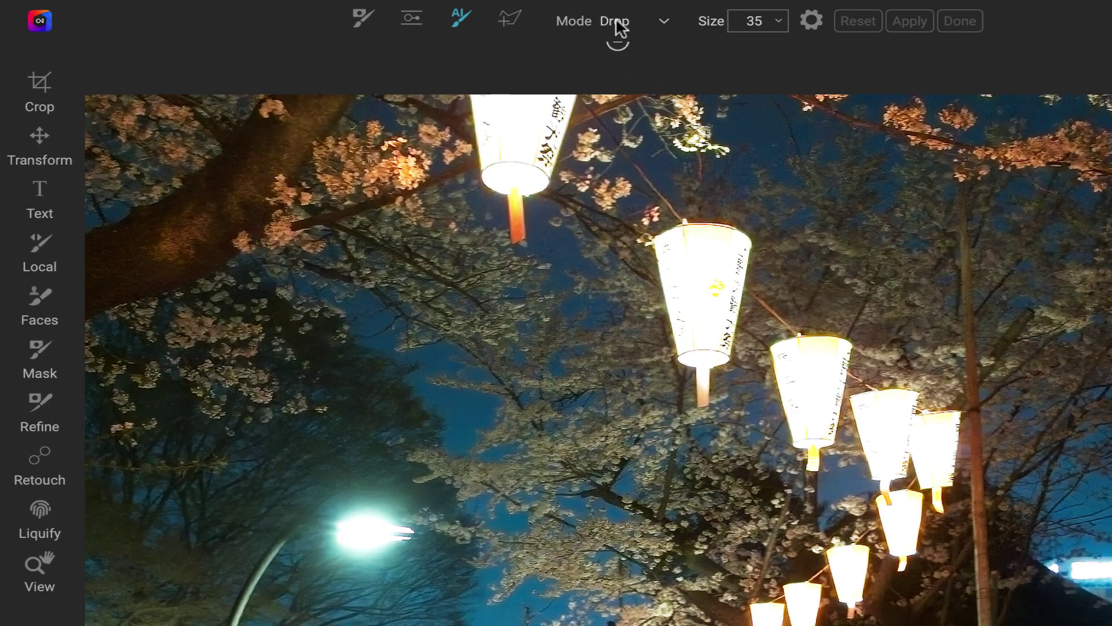
{"action": "left_click", "coordinate": [396, 13]}
{"action": "left_click", "coordinate": [621, 62]}
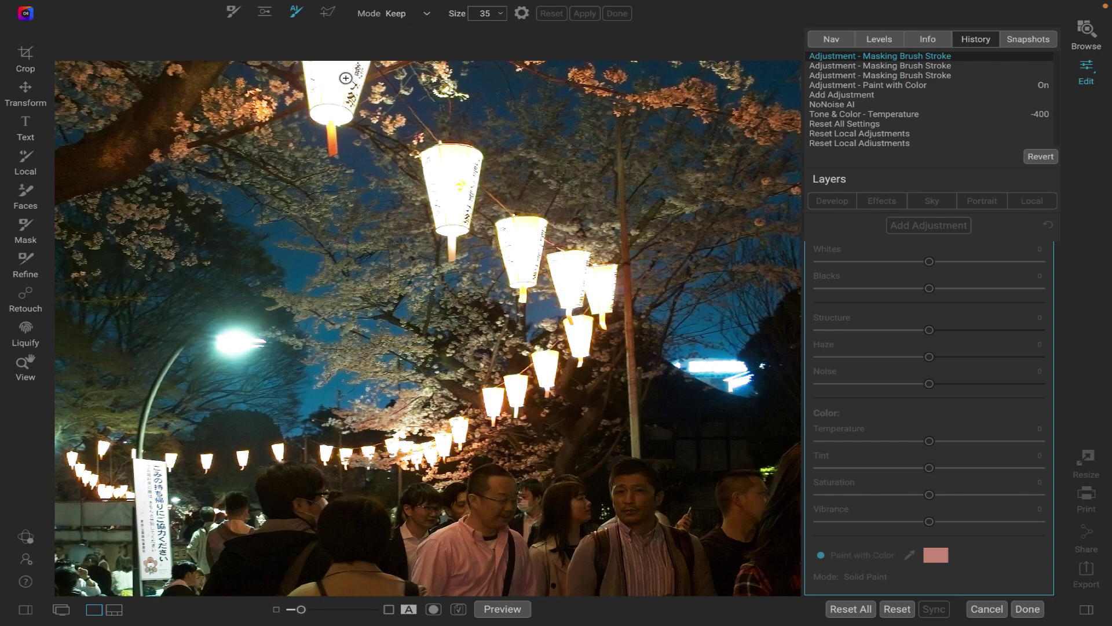
{"action": "left_click_drag", "start_coordinate": [329, 78], "coordinate": [330, 108]}
{"action": "left_click_drag", "start_coordinate": [455, 167], "coordinate": [450, 206]}
{"action": "mouse_move", "coordinate": [520, 233]}
{"action": "left_mouse_down"}
{"action": "mouse_move", "coordinate": [519, 262]}
{"action": "mouse_move", "coordinate": [571, 290]}
{"action": "left_mouse_up"}
{"action": "left_click_drag", "start_coordinate": [153, 480], "coordinate": [152, 528]}
{"action": "left_click_drag", "start_coordinate": [221, 329], "coordinate": [242, 356]}
{"action": "key", "text": "ctrl+0"}
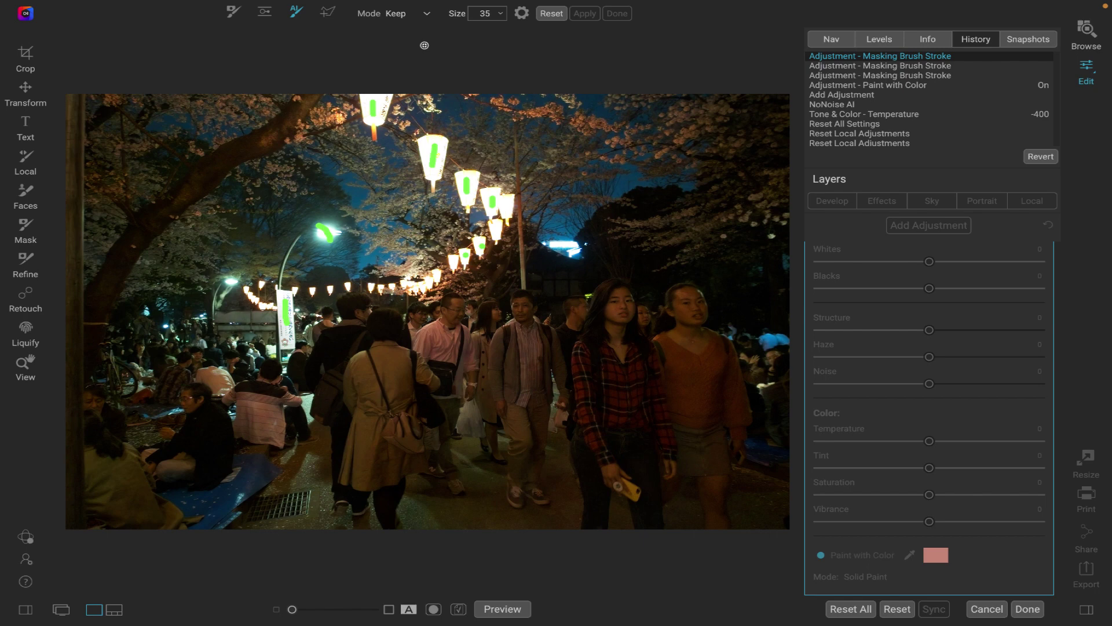
Mark the trees, sky and crowd as Drop areas and apply the AI mask.
{"action": "left_click", "coordinate": [405, 13]}
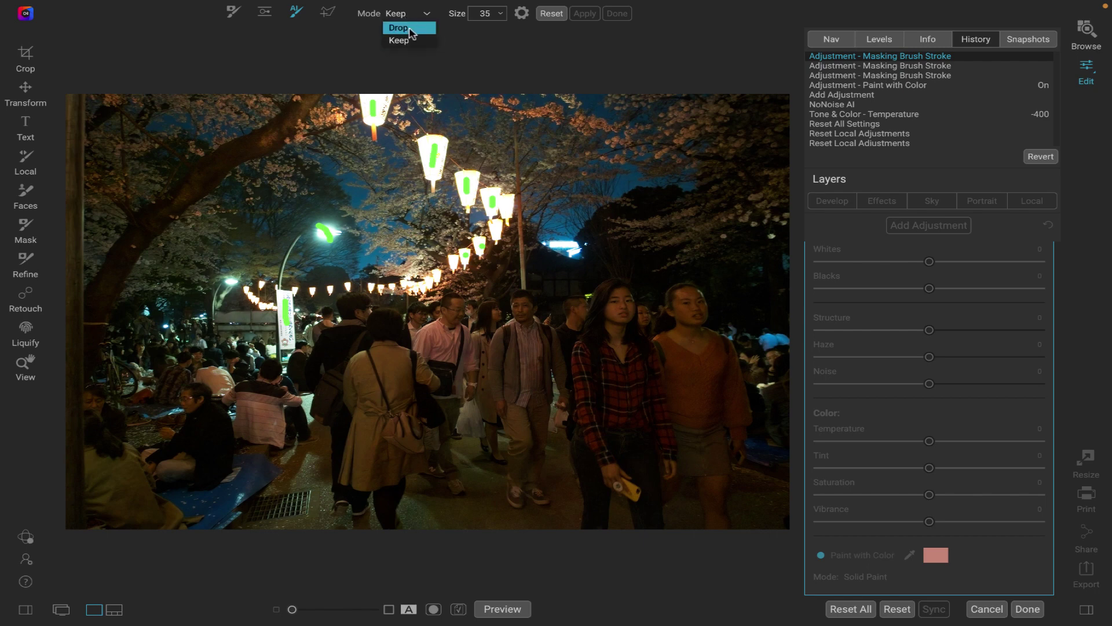
{"action": "left_click", "coordinate": [410, 31]}
{"action": "mouse_move", "coordinate": [541, 126]}
{"action": "left_mouse_down"}
{"action": "mouse_move", "coordinate": [623, 123]}
{"action": "mouse_move", "coordinate": [694, 154]}
{"action": "mouse_move", "coordinate": [710, 272]}
{"action": "mouse_move", "coordinate": [700, 305]}
{"action": "mouse_move", "coordinate": [630, 388]}
{"action": "mouse_move", "coordinate": [471, 448]}
{"action": "mouse_move", "coordinate": [327, 476]}
{"action": "mouse_move", "coordinate": [253, 451]}
{"action": "mouse_move", "coordinate": [206, 410]}
{"action": "mouse_move", "coordinate": [181, 271]}
{"action": "left_mouse_up"}
{"action": "mouse_move", "coordinate": [292, 188]}
{"action": "left_mouse_down"}
{"action": "mouse_move", "coordinate": [204, 137]}
{"action": "mouse_move", "coordinate": [141, 138]}
{"action": "mouse_move", "coordinate": [154, 194]}
{"action": "mouse_move", "coordinate": [243, 248]}
{"action": "left_mouse_up"}
{"action": "left_click_drag", "start_coordinate": [359, 179], "coordinate": [411, 201]}
{"action": "mouse_move", "coordinate": [558, 187]}
{"action": "left_mouse_down"}
{"action": "mouse_move", "coordinate": [678, 400]}
{"action": "mouse_move", "coordinate": [640, 494]}
{"action": "left_mouse_up"}
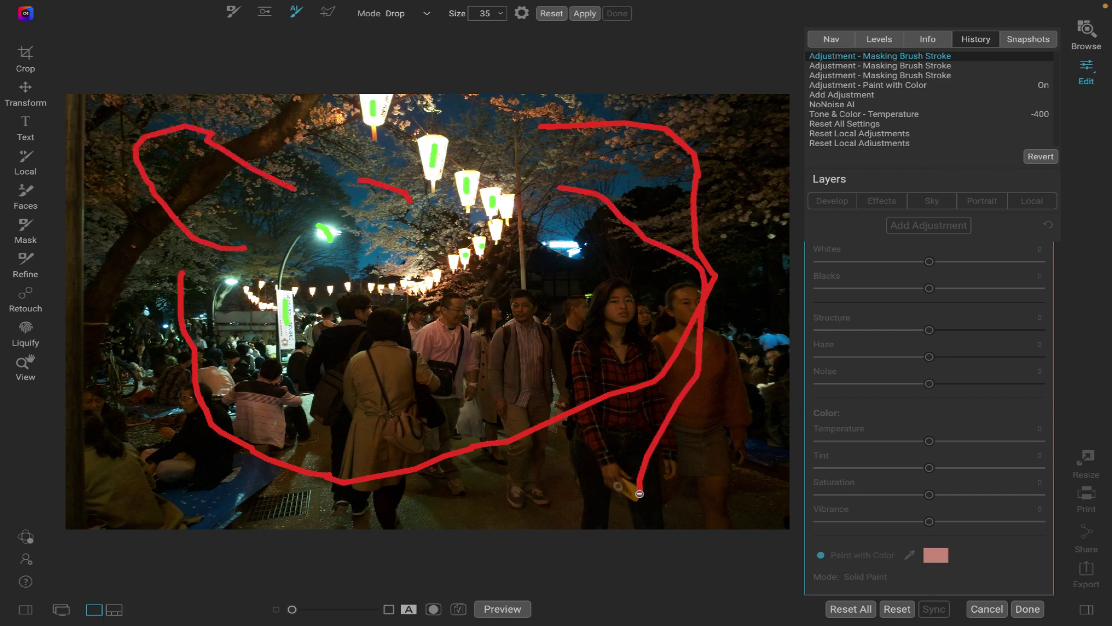
{"action": "left_click", "coordinate": [585, 14]}
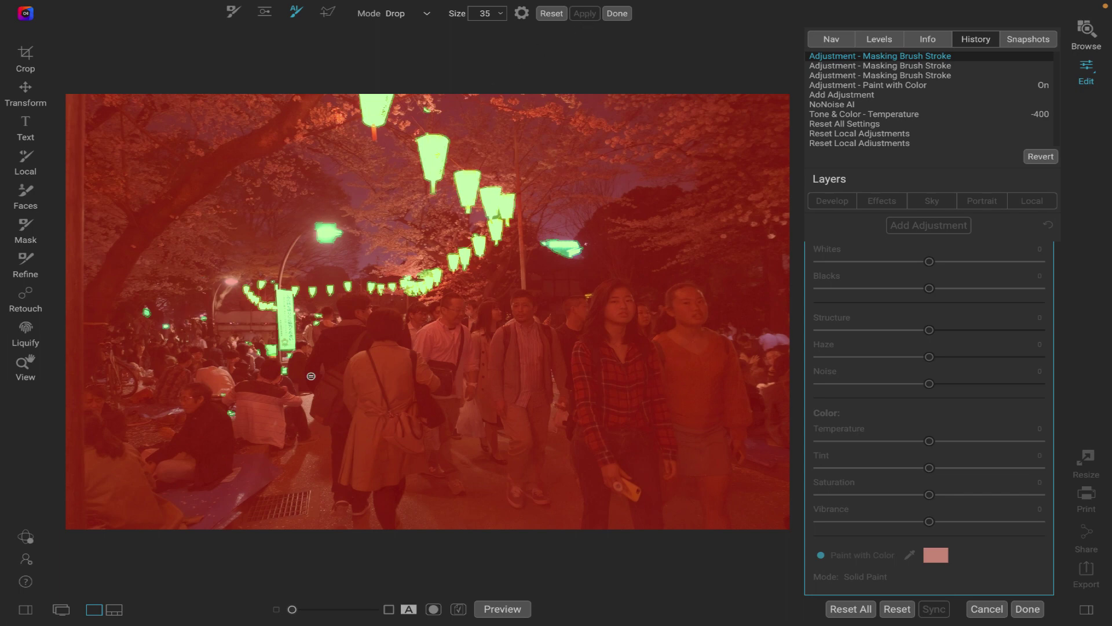
{"action": "scroll", "coordinate": [451, 235], "scroll_direction": "up", "scroll_amount": 5}
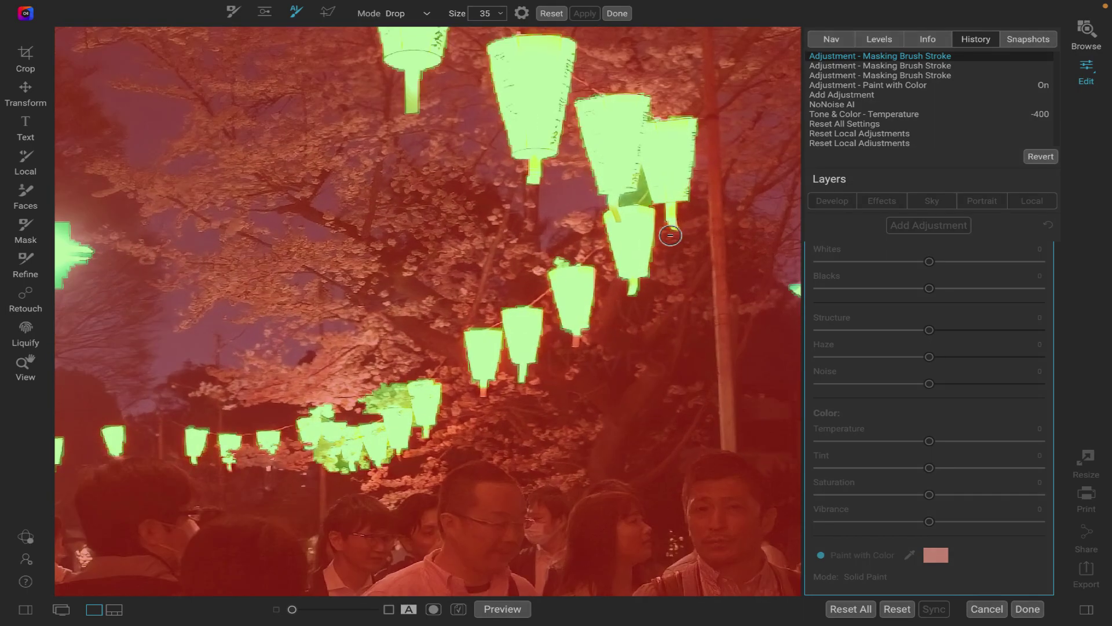
{"action": "scroll", "coordinate": [665, 231], "scroll_direction": "up", "scroll_amount": 4}
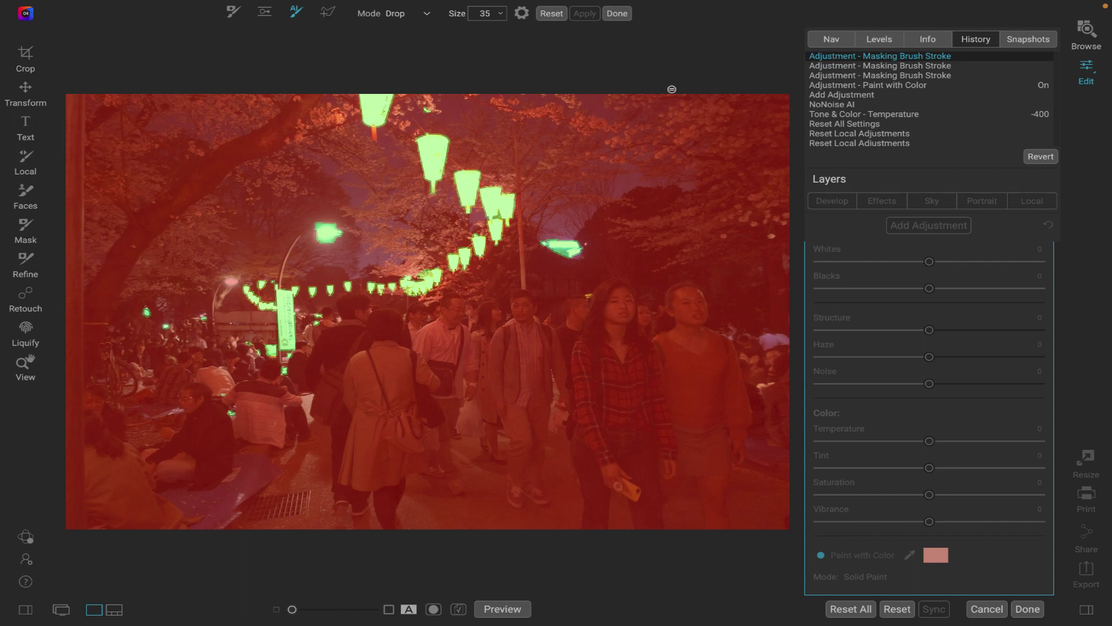
Accept the mask, apply the Darken style, and set the lanterns' Exposure to -2.05.
{"action": "left_click", "coordinate": [617, 14]}
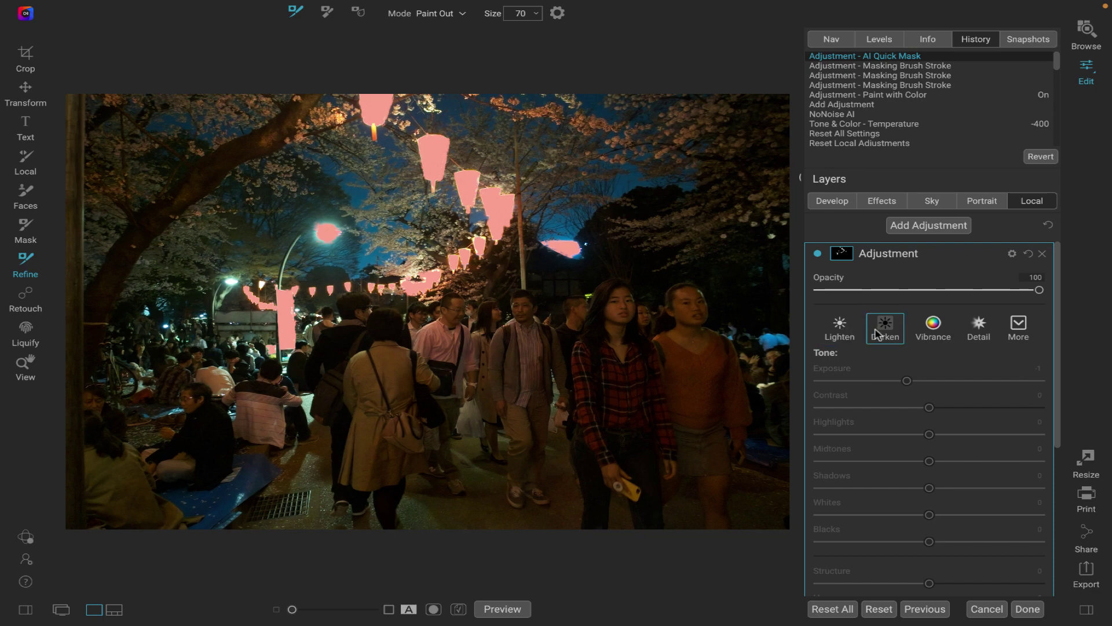
{"action": "left_click", "coordinate": [876, 333]}
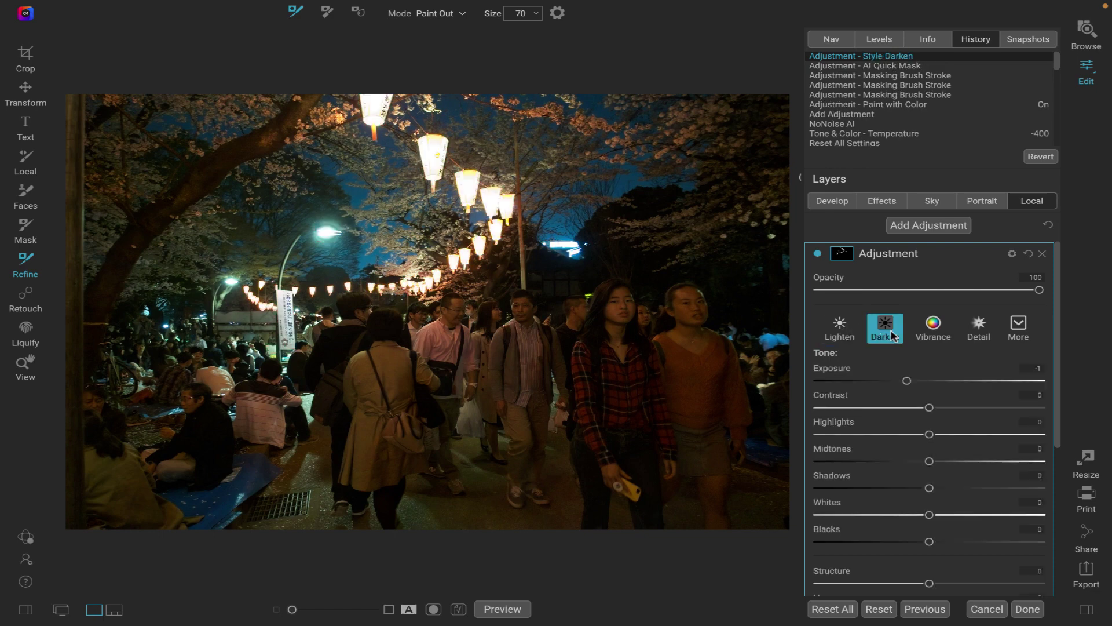
{"action": "double_click", "coordinate": [907, 382]}
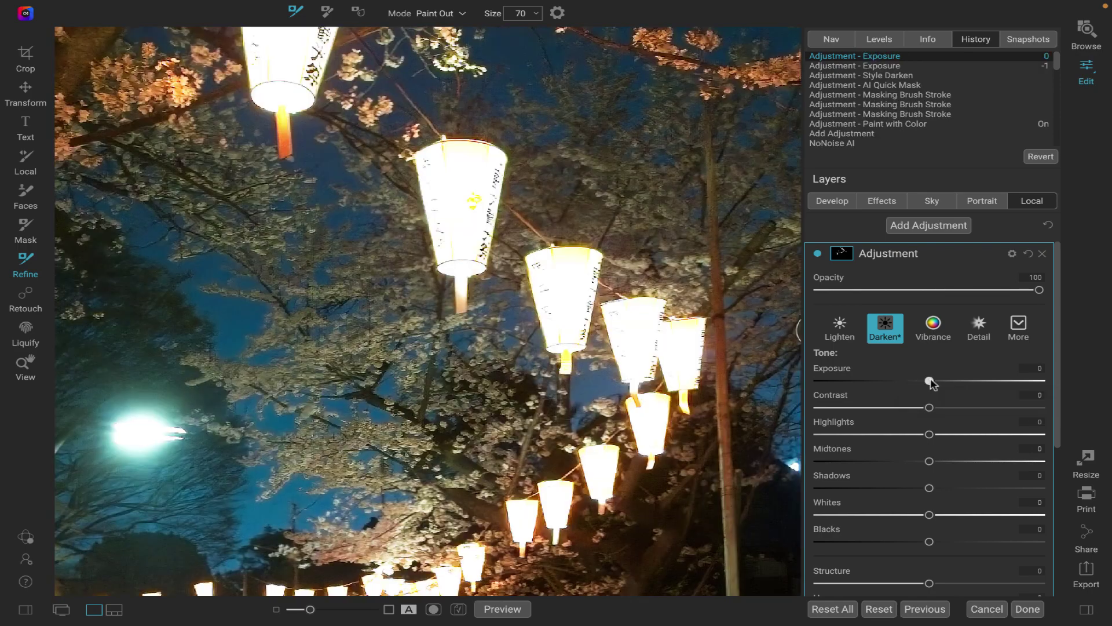
{"action": "left_click_drag", "start_coordinate": [931, 382], "coordinate": [883, 395]}
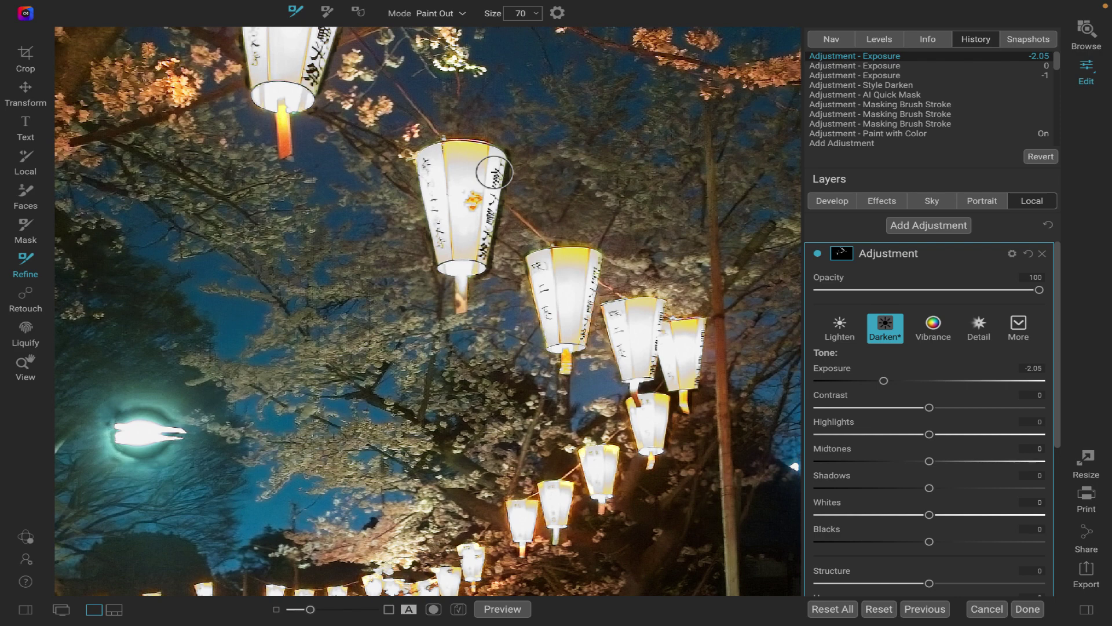
Use the Refine brush in Paint Out mode to remove the halo on the top lantern's right edge.
{"action": "scroll", "coordinate": [516, 186], "scroll_direction": "up", "scroll_amount": 3}
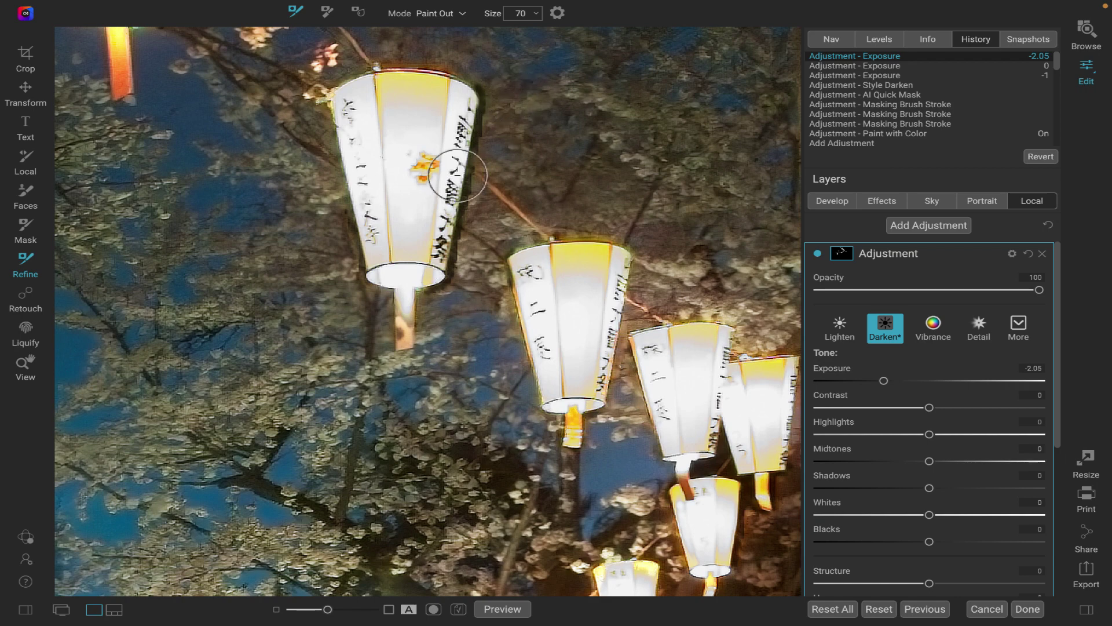
{"action": "left_click", "coordinate": [438, 16]}
{"action": "left_click", "coordinate": [439, 17]}
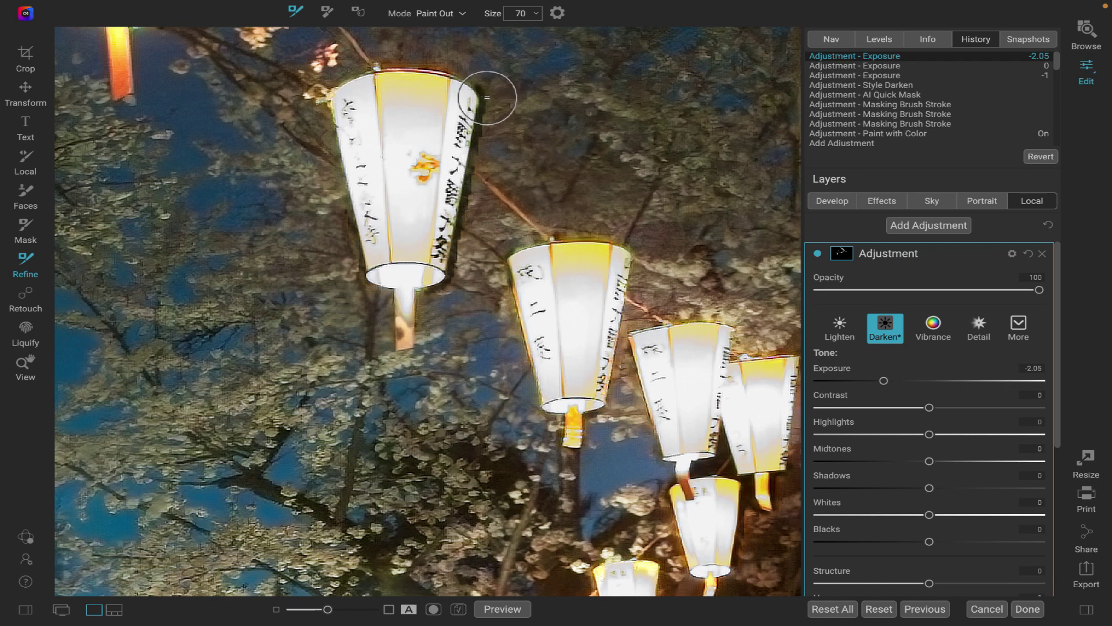
{"action": "left_click_drag", "start_coordinate": [487, 97], "coordinate": [457, 287]}
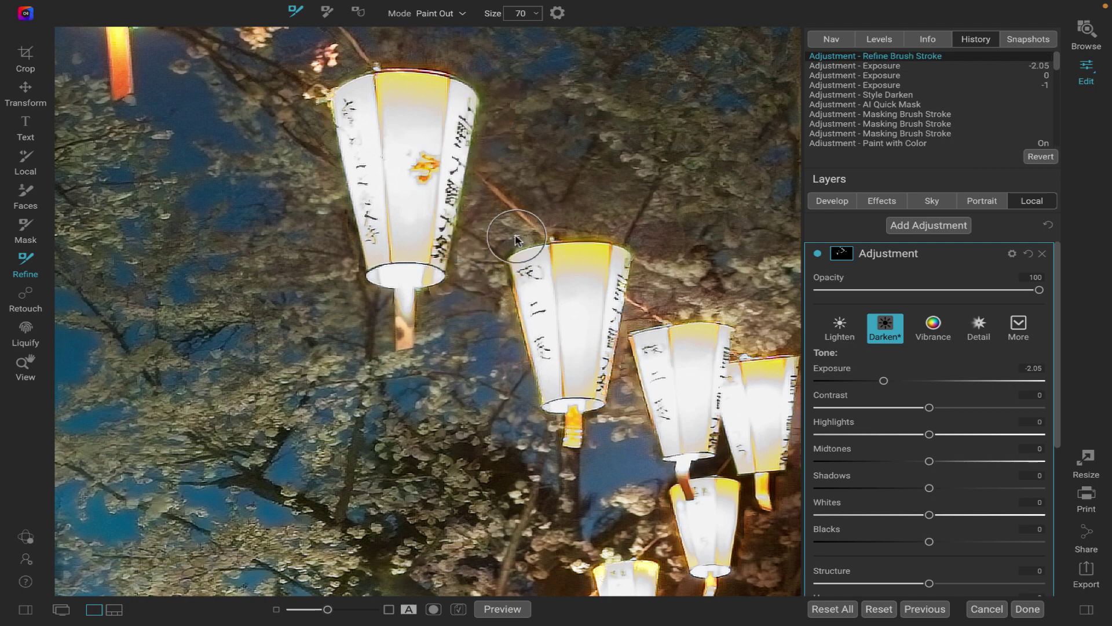
{"action": "key", "text": "ctrl+z"}
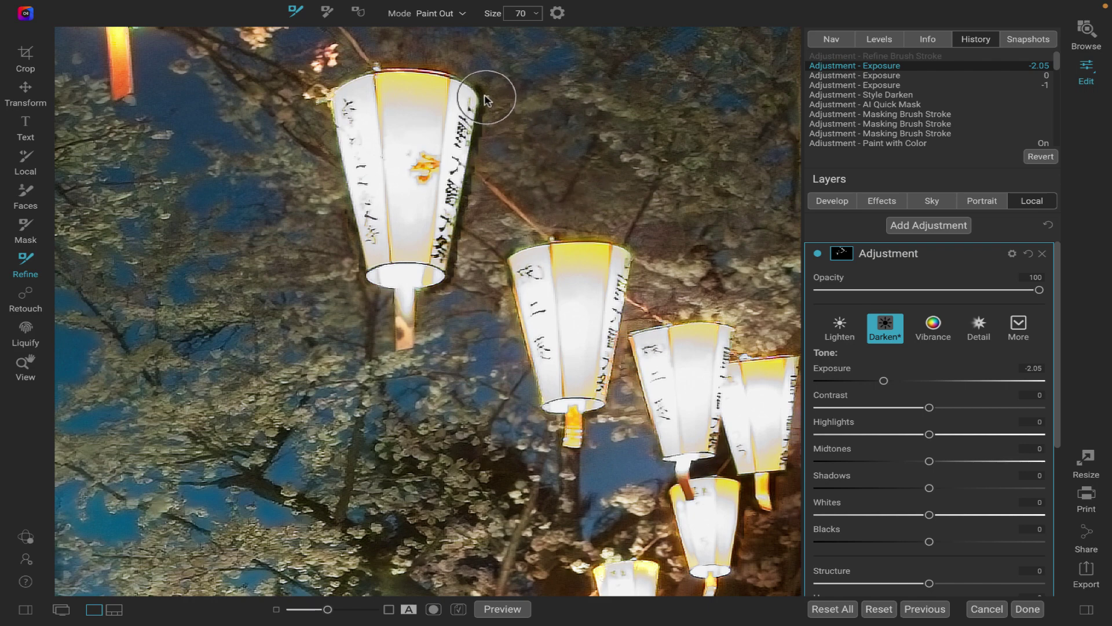
{"action": "left_click_drag", "start_coordinate": [491, 99], "coordinate": [461, 271]}
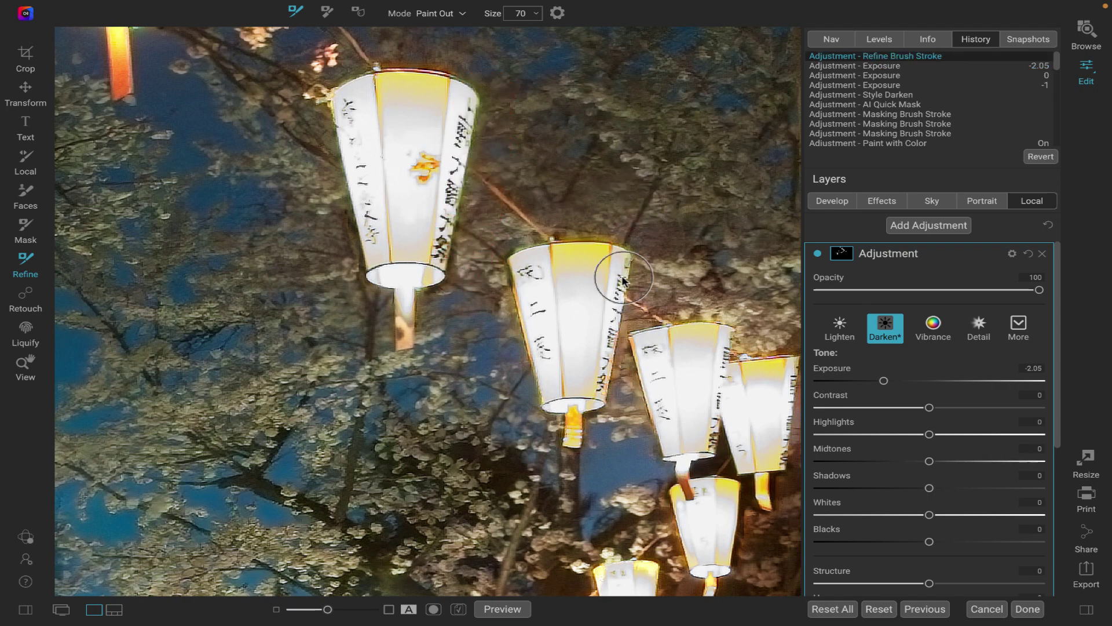
Clean the dark halos along the middle and lower lantern edges, then fit the photo in view.
{"action": "left_click_drag", "start_coordinate": [345, 200], "coordinate": [351, 276]}
{"action": "scroll", "coordinate": [579, 380], "scroll_direction": "down", "scroll_amount": 3}
{"action": "scroll", "coordinate": [579, 380], "scroll_direction": "right", "scroll_amount": 3}
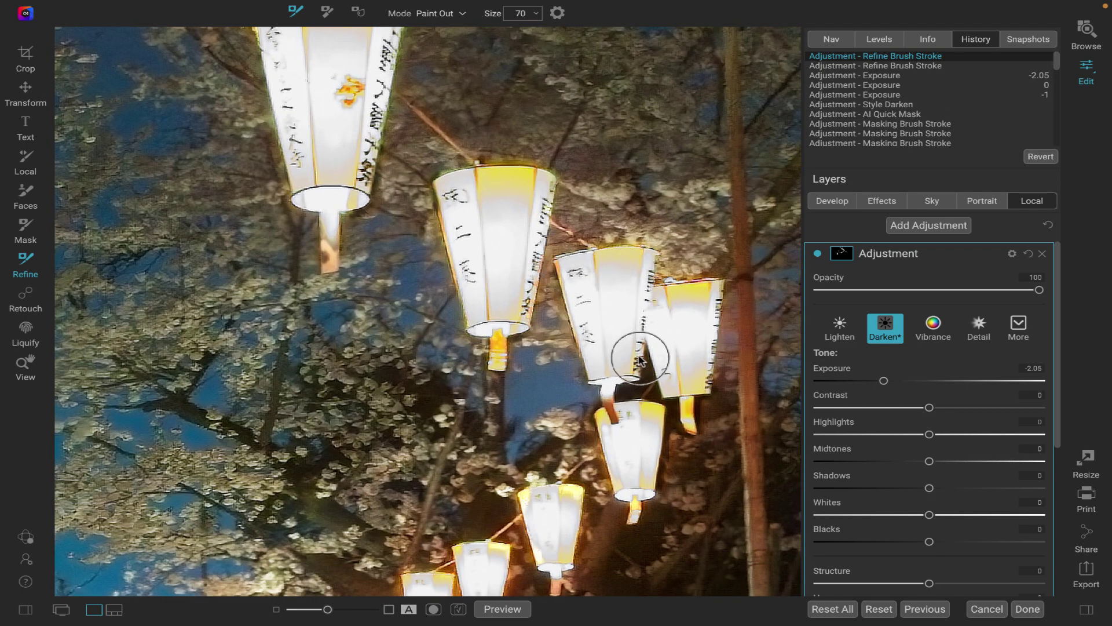
{"action": "mouse_move", "coordinate": [643, 352]}
{"action": "left_mouse_down"}
{"action": "mouse_move", "coordinate": [648, 381]}
{"action": "mouse_move", "coordinate": [629, 389]}
{"action": "left_mouse_up"}
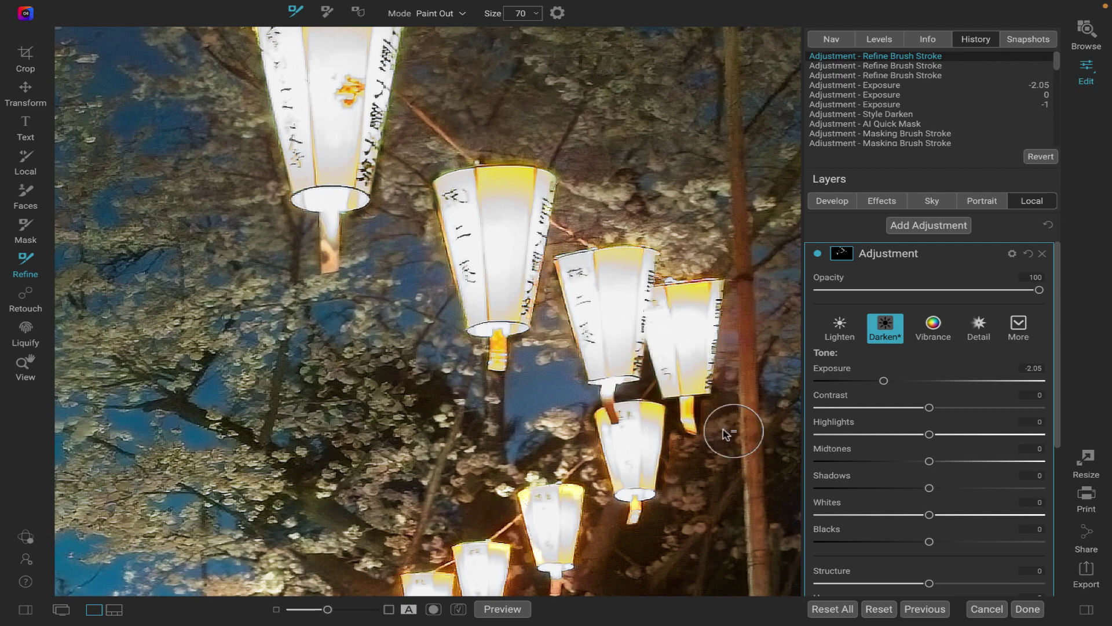
{"action": "left_click_drag", "start_coordinate": [676, 418], "coordinate": [675, 423]}
{"action": "key", "text": "ctrl+0"}
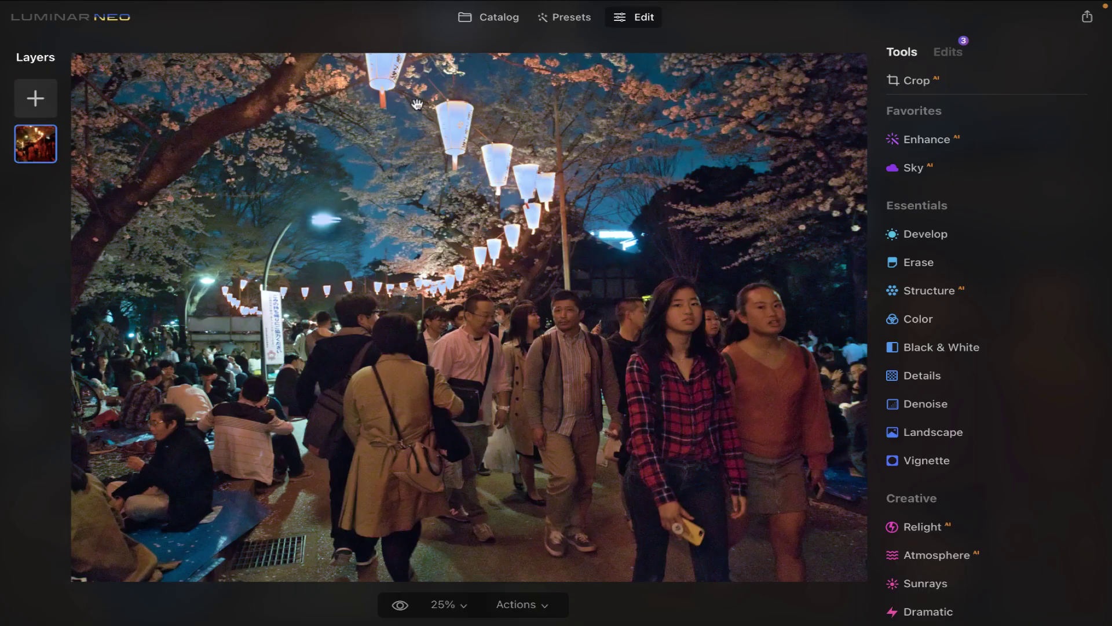
{"action": "scroll", "coordinate": [596, 150], "scroll_direction": "up", "scroll_amount": 5}
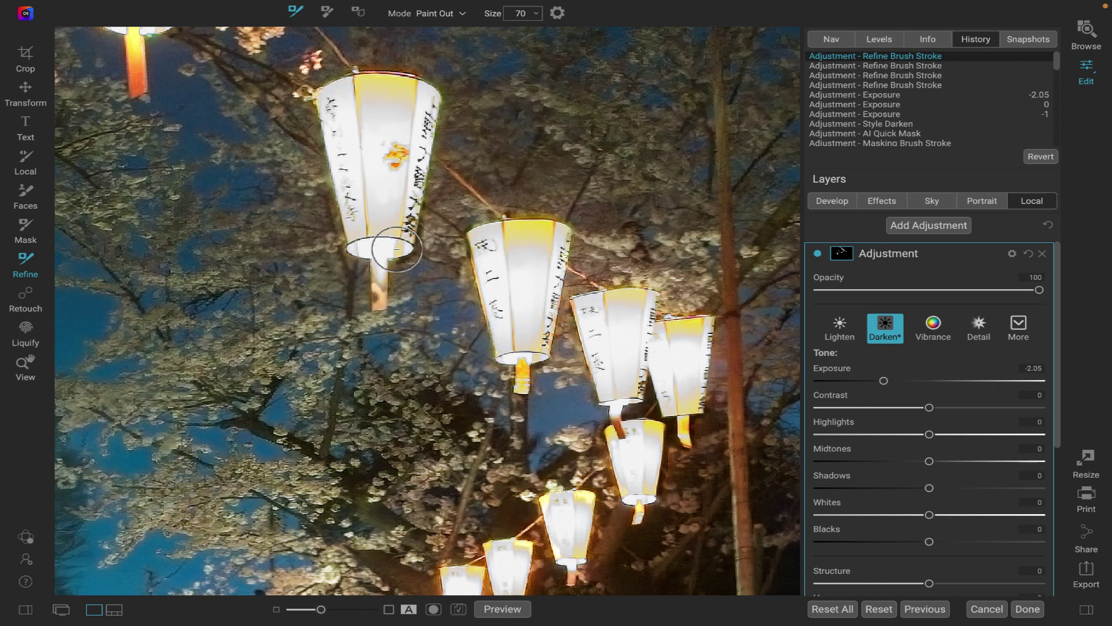
{"action": "key", "text": "ctrl+0"}
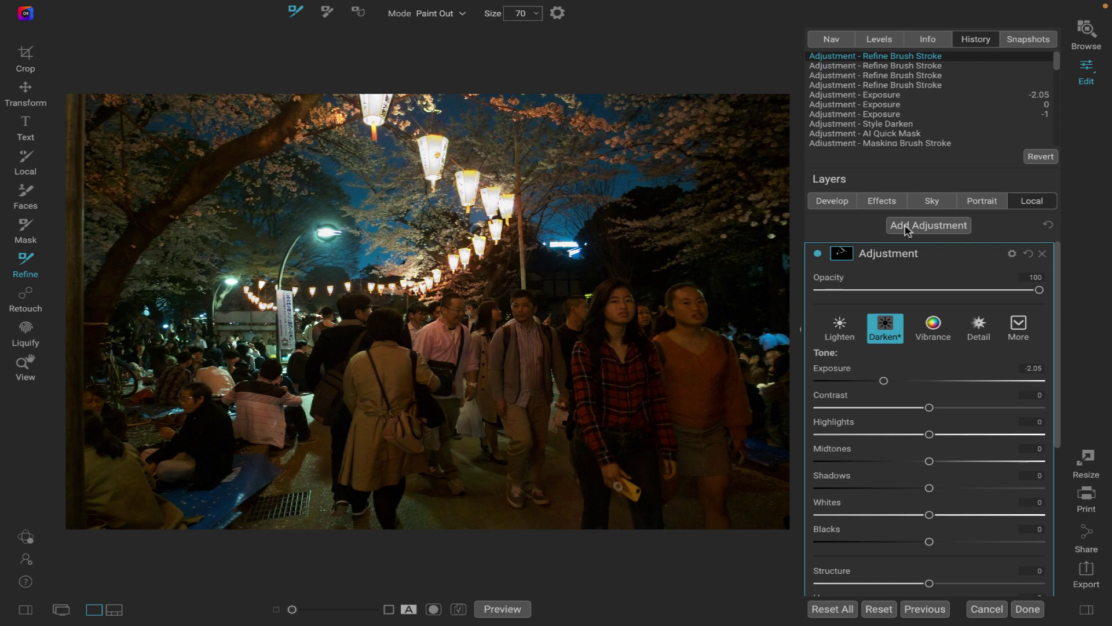
Create a second local adjustment layer with Exposure -1 and an empty mask.
{"action": "left_click", "coordinate": [843, 254]}
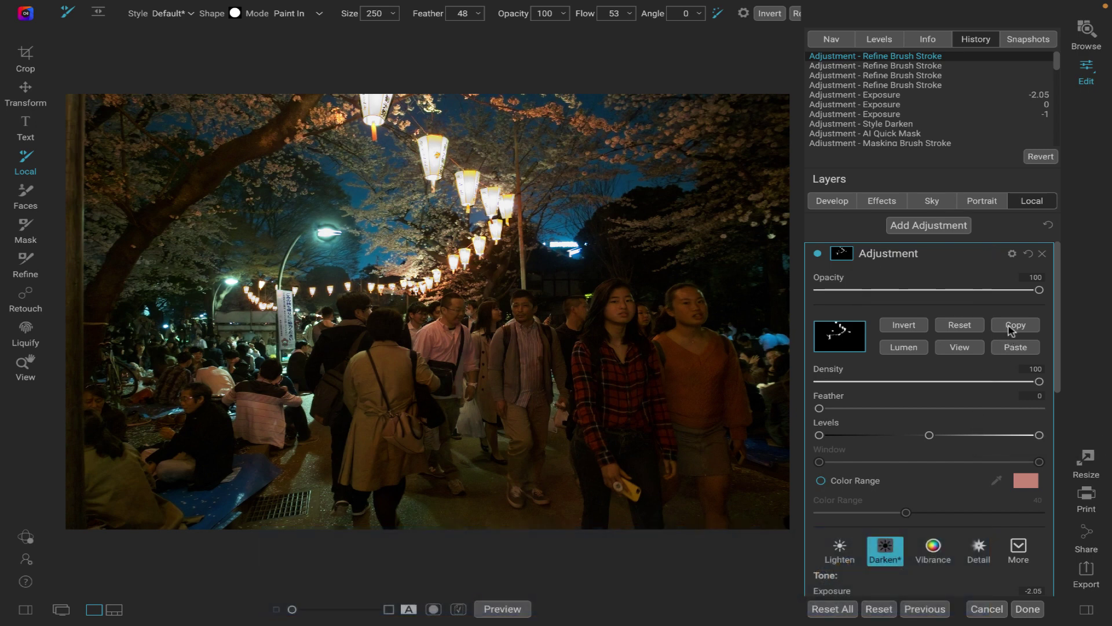
{"action": "left_click", "coordinate": [910, 229]}
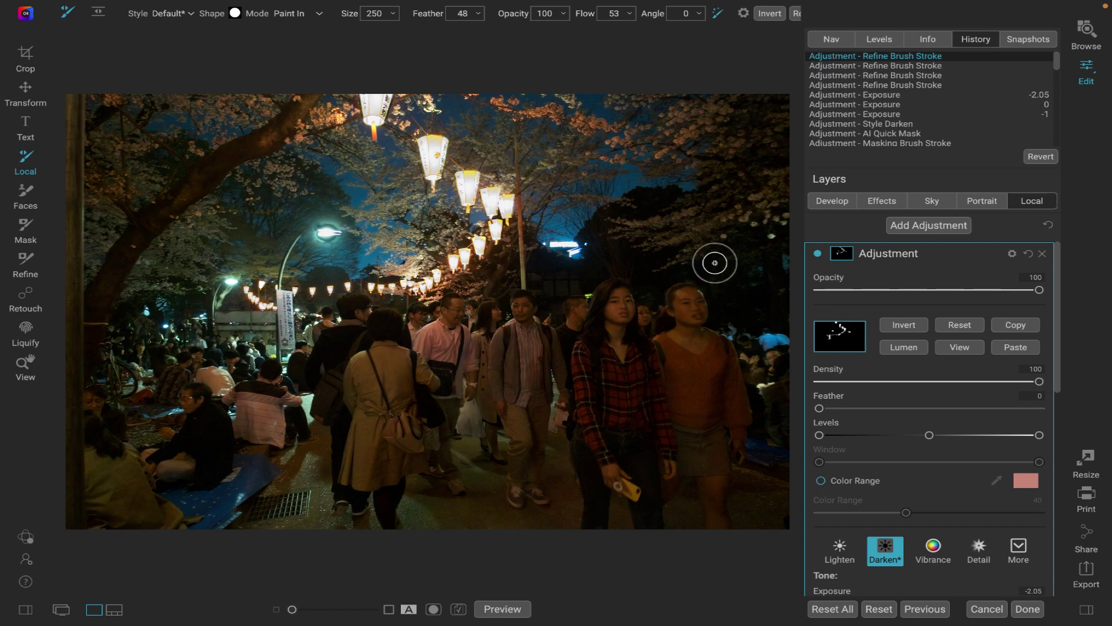
{"action": "left_click", "coordinate": [908, 231]}
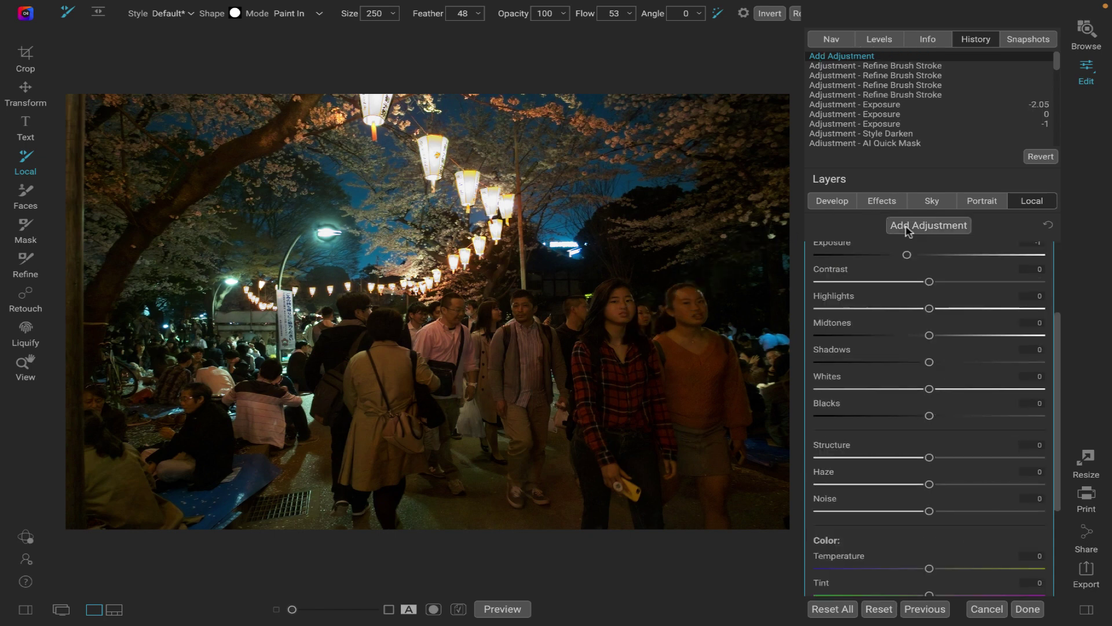
{"action": "scroll", "coordinate": [877, 276], "scroll_direction": "up", "scroll_amount": 3}
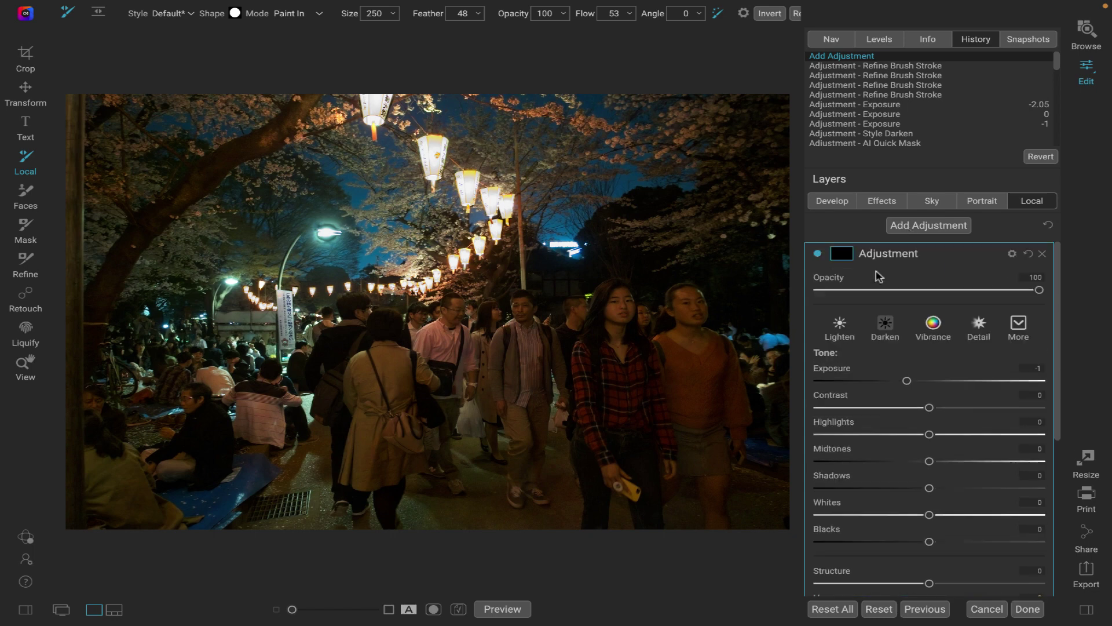
Paste the lantern mask into the new layer, invert it, and compare the mask and photo views.
{"action": "left_click", "coordinate": [842, 260]}
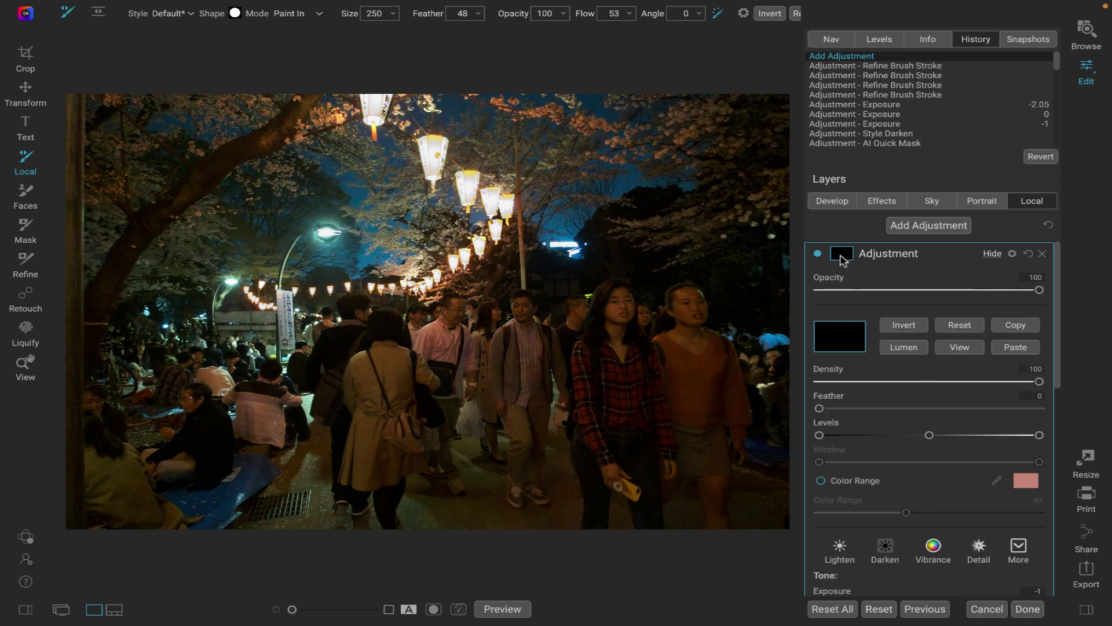
{"action": "left_click", "coordinate": [1009, 349]}
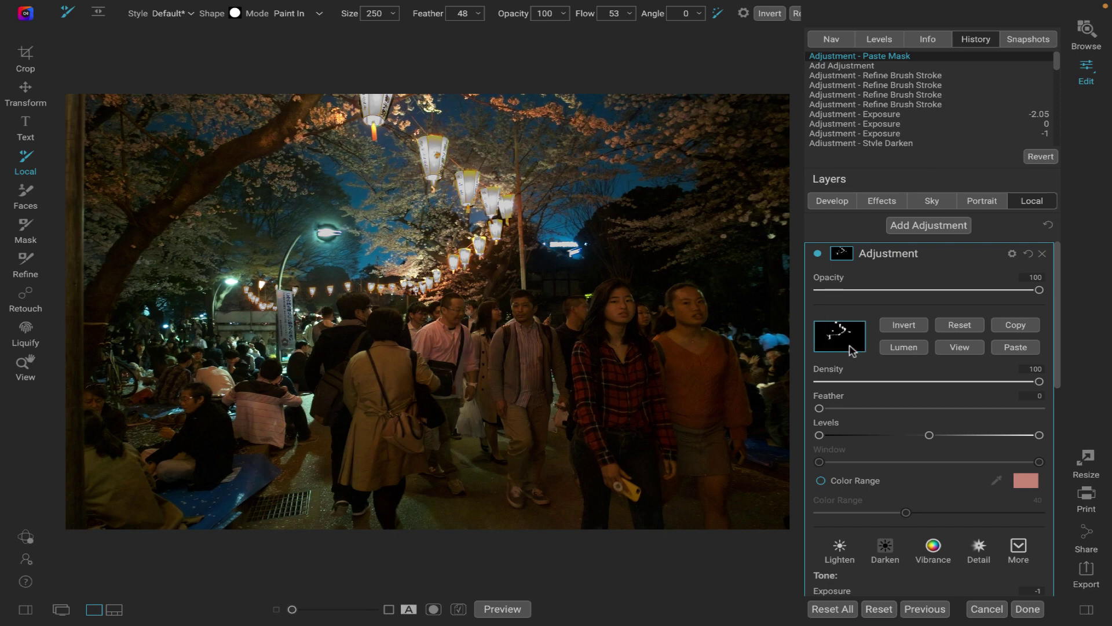
{"action": "left_click", "coordinate": [958, 352]}
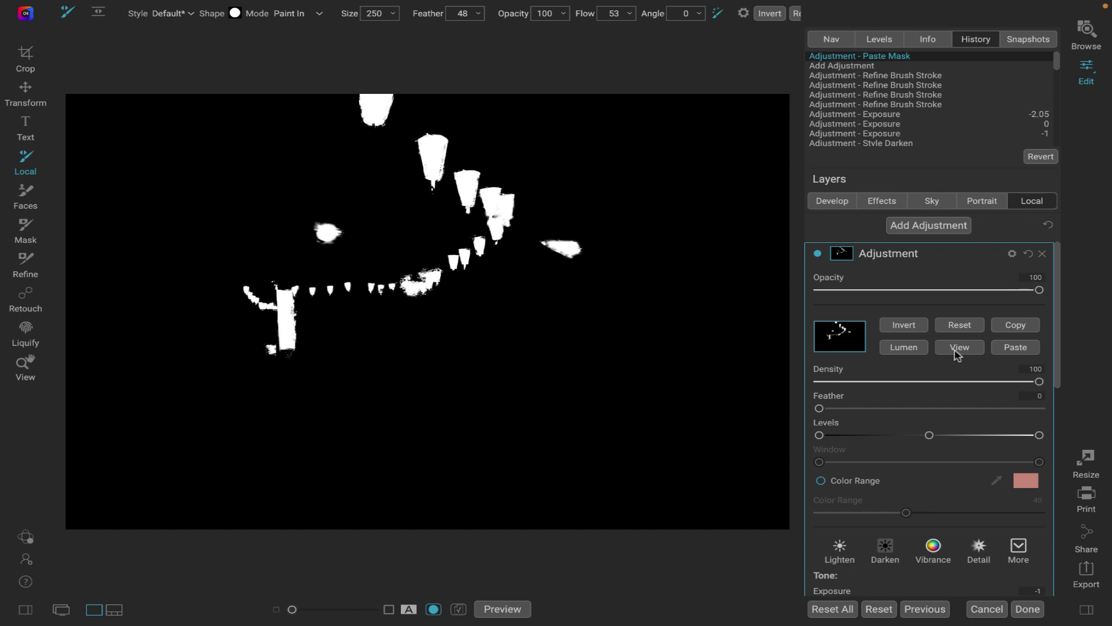
{"action": "left_click", "coordinate": [897, 328]}
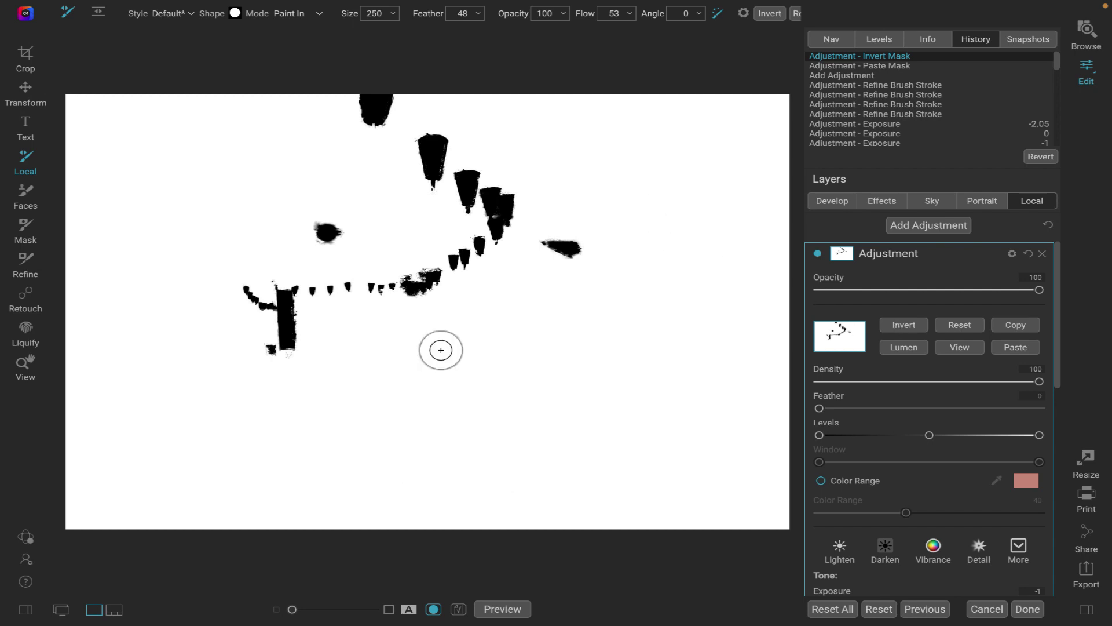
{"action": "left_click", "coordinate": [954, 349]}
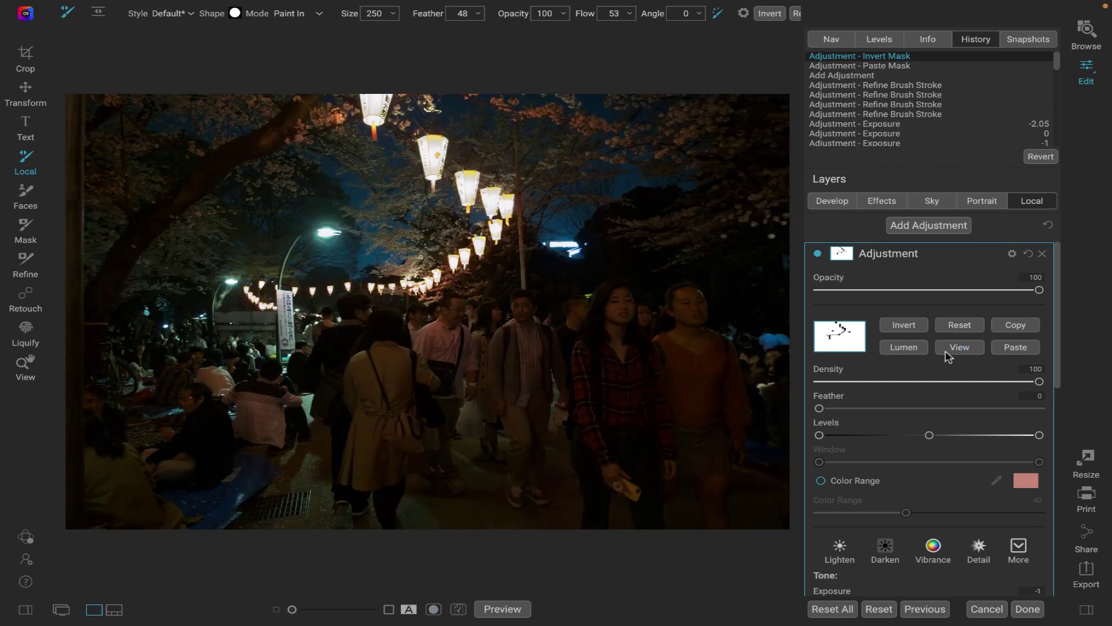
{"action": "left_click", "coordinate": [954, 349]}
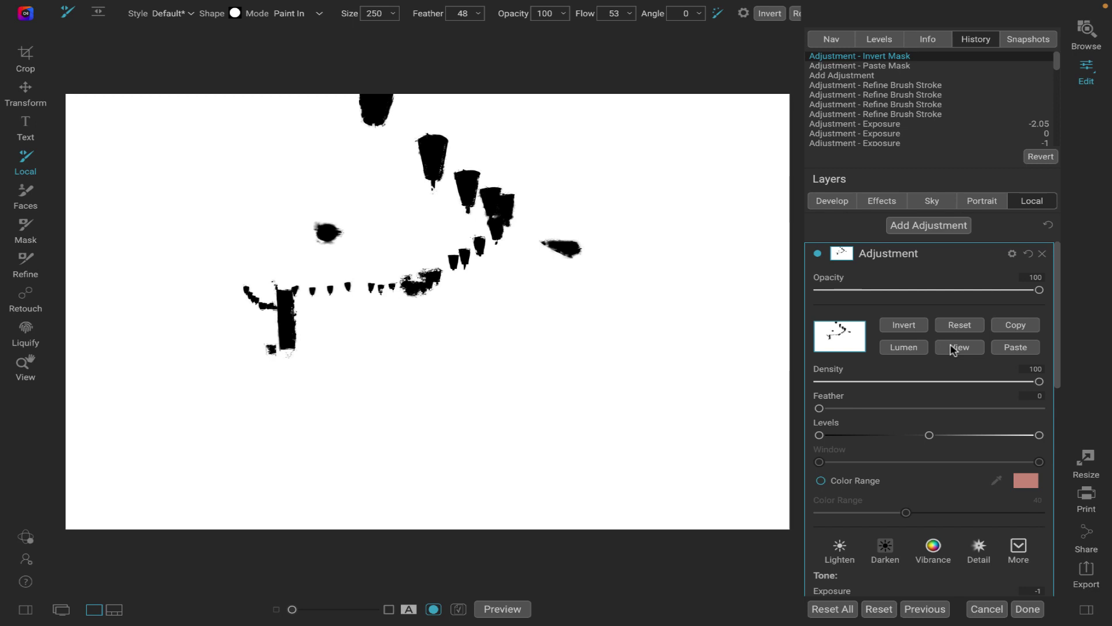
{"action": "left_click", "coordinate": [951, 351]}
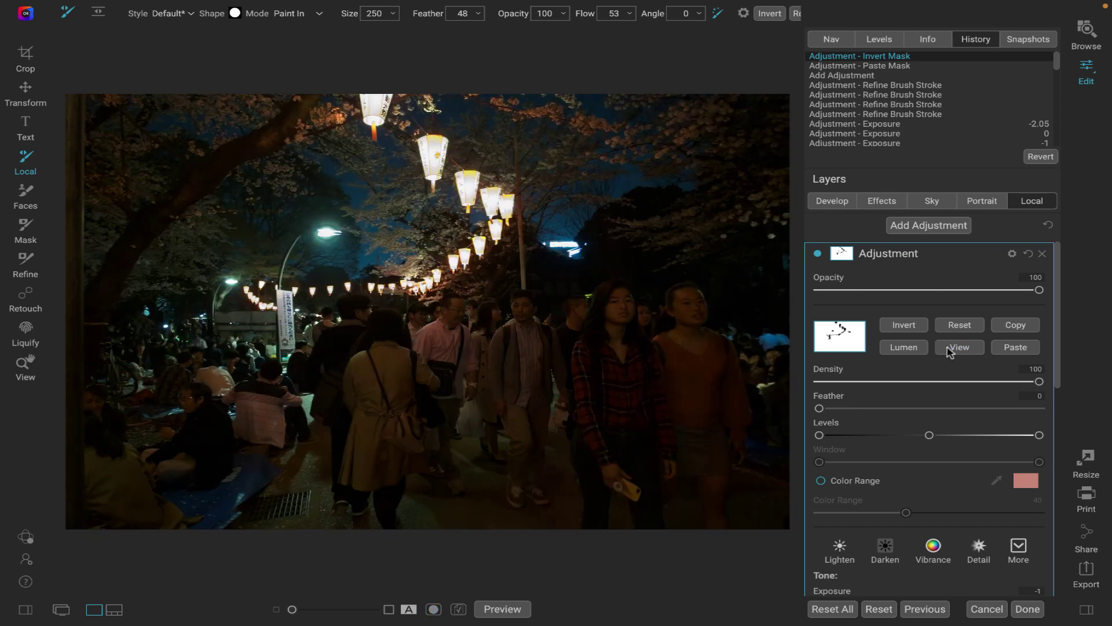
Set the inverted-mask layer to Exposure 1.25, Shadows 6 and Temperature -32.
{"action": "scroll", "coordinate": [973, 369], "scroll_direction": "down", "scroll_amount": 5}
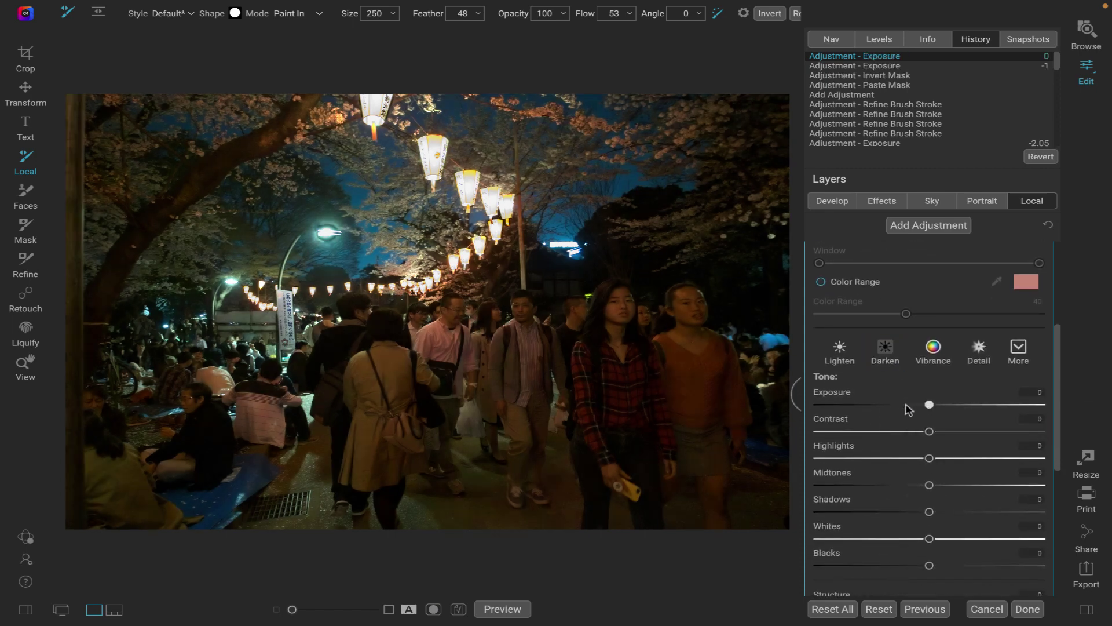
{"action": "scroll", "coordinate": [927, 406], "scroll_direction": "down", "scroll_amount": 1}
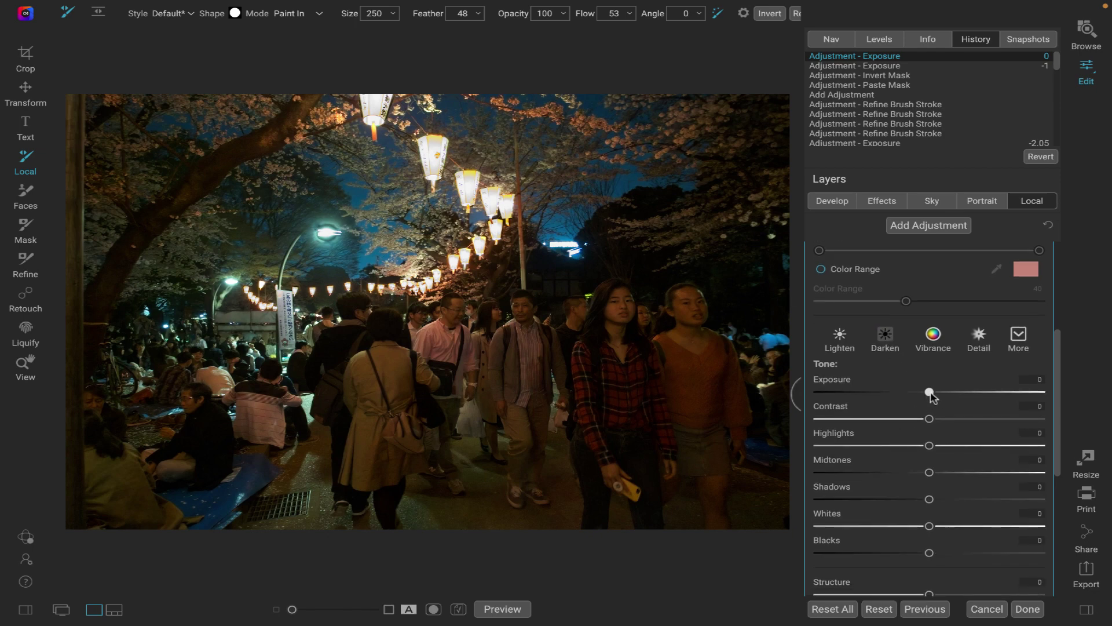
{"action": "left_click_drag", "start_coordinate": [930, 393], "coordinate": [963, 399]}
{"action": "key", "text": "ctrl+="}
{"action": "scroll", "coordinate": [463, 144], "scroll_direction": "up", "scroll_amount": 2}
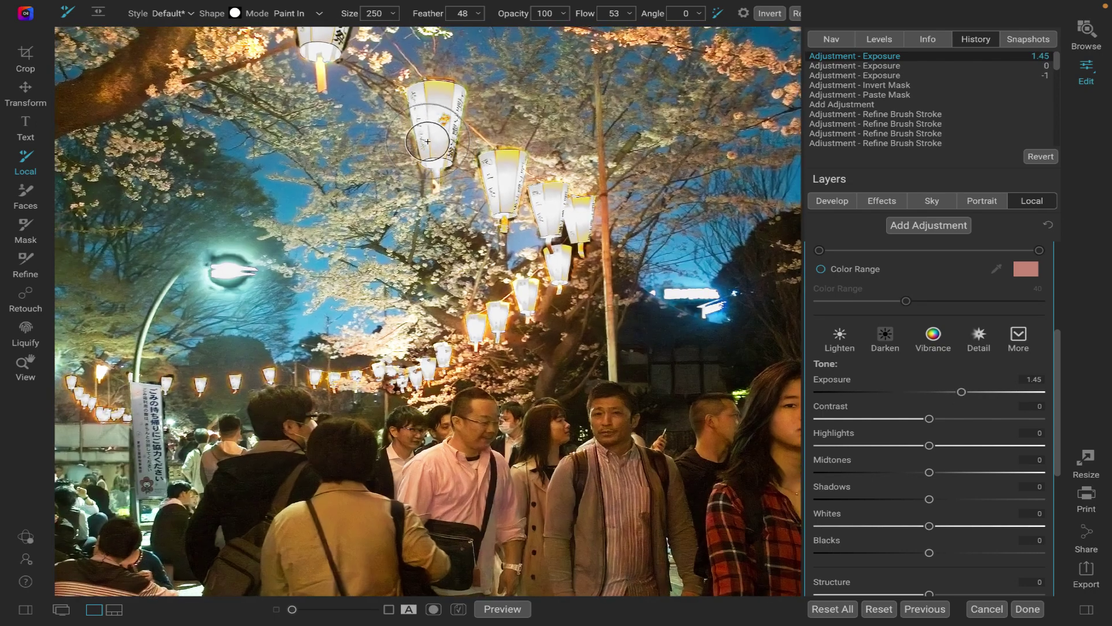
{"action": "key", "text": "ctrl+0"}
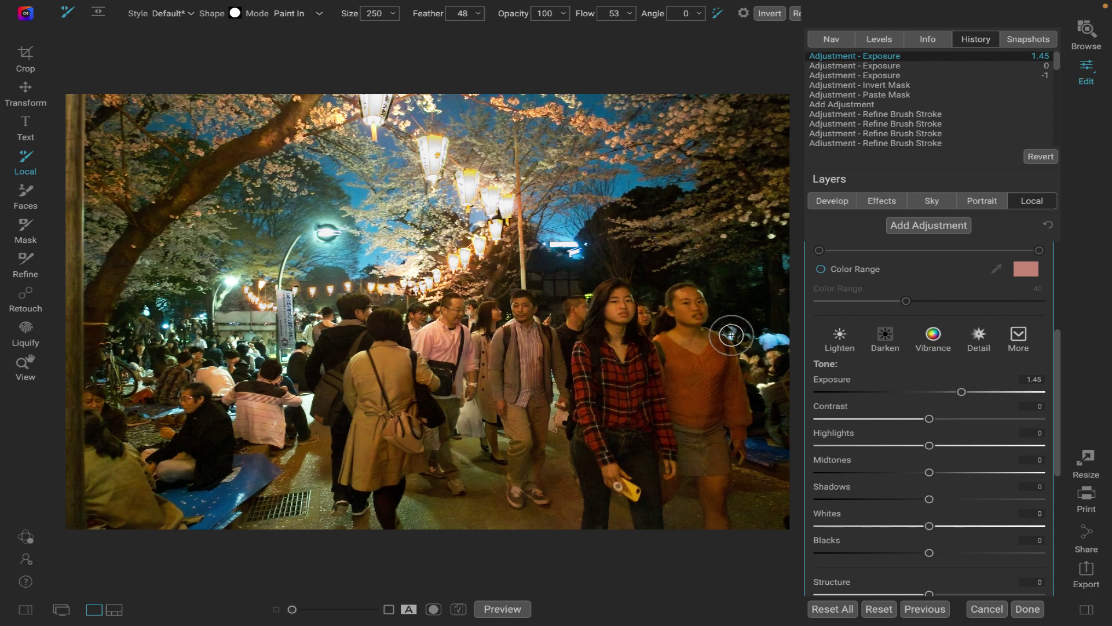
{"action": "scroll", "coordinate": [942, 461], "scroll_direction": "down", "scroll_amount": 4}
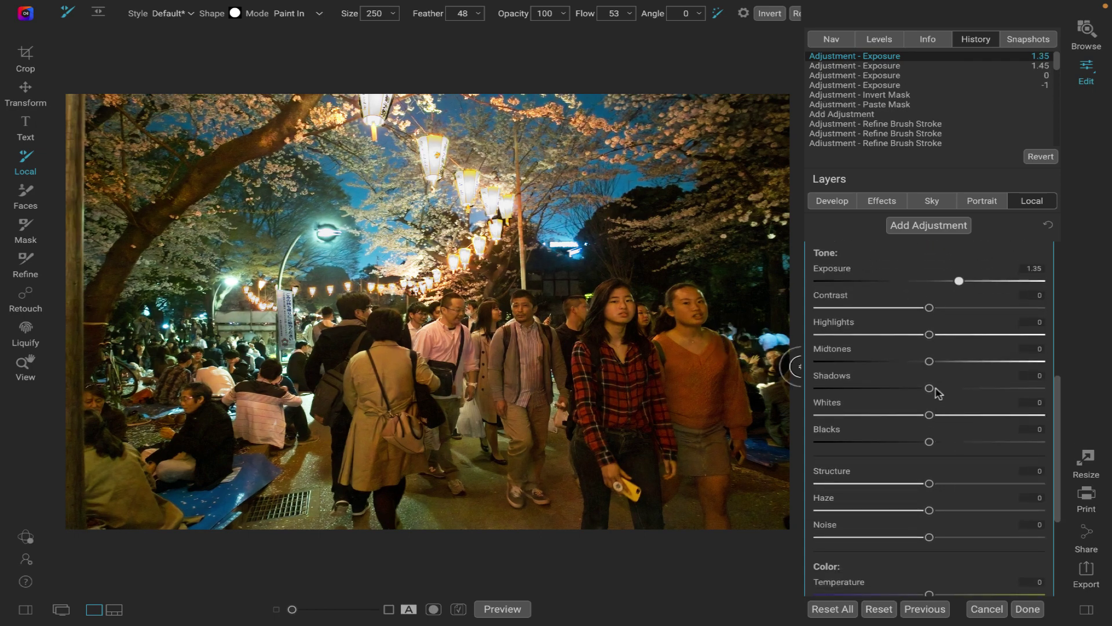
{"action": "mouse_move", "coordinate": [930, 388]}
{"action": "left_mouse_down"}
{"action": "mouse_move", "coordinate": [953, 389]}
{"action": "mouse_move", "coordinate": [936, 390]}
{"action": "left_mouse_up"}
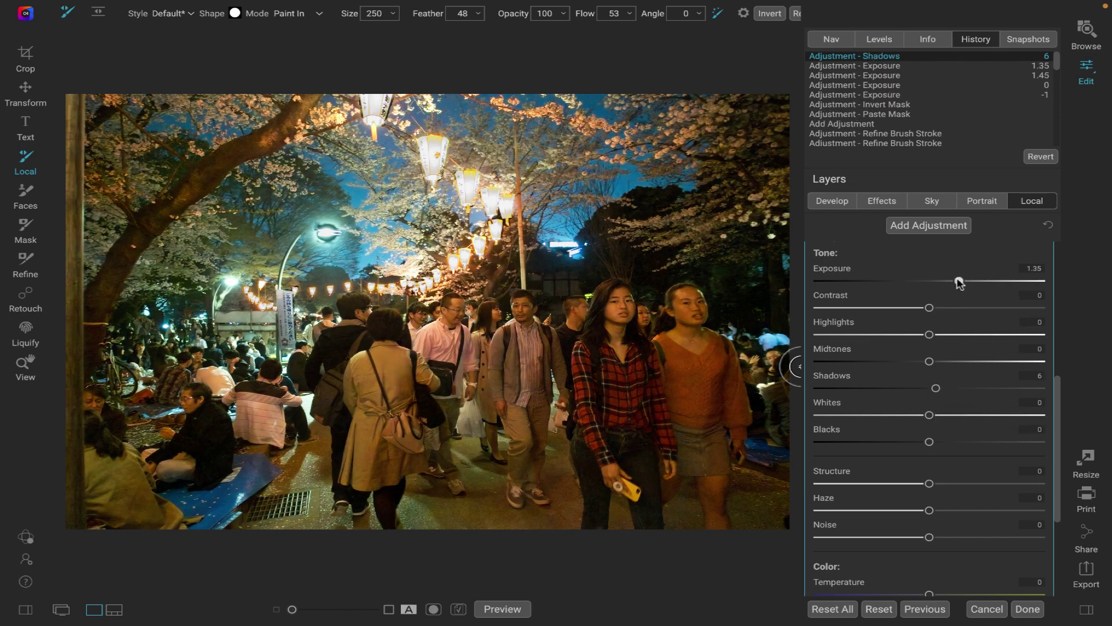
{"action": "left_click_drag", "start_coordinate": [960, 283], "coordinate": [957, 285]}
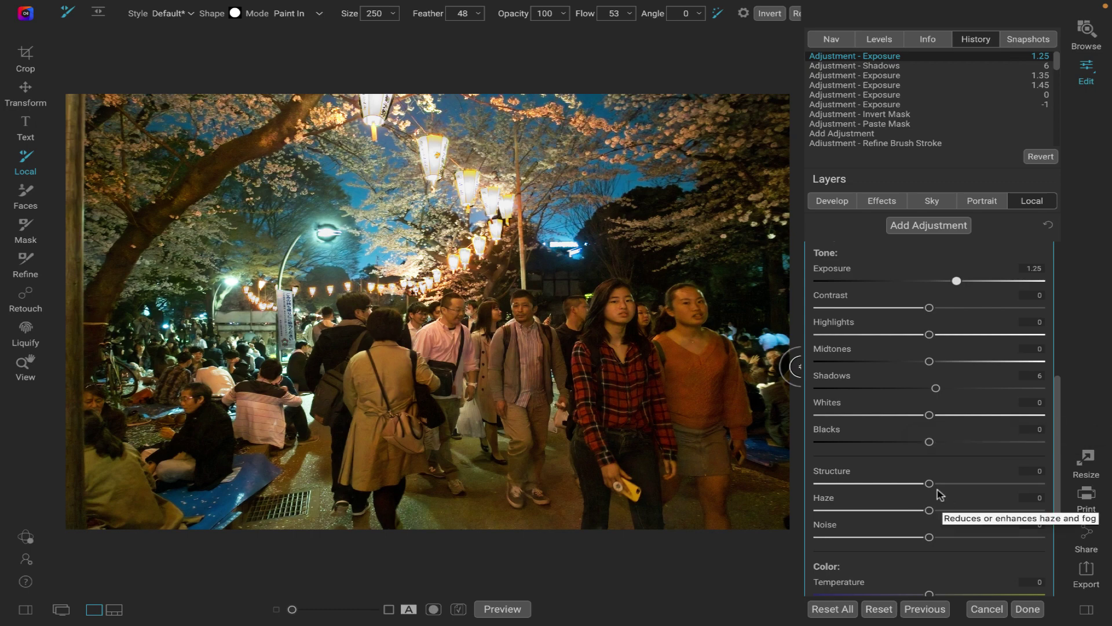
{"action": "scroll", "coordinate": [936, 493], "scroll_direction": "down", "scroll_amount": 5}
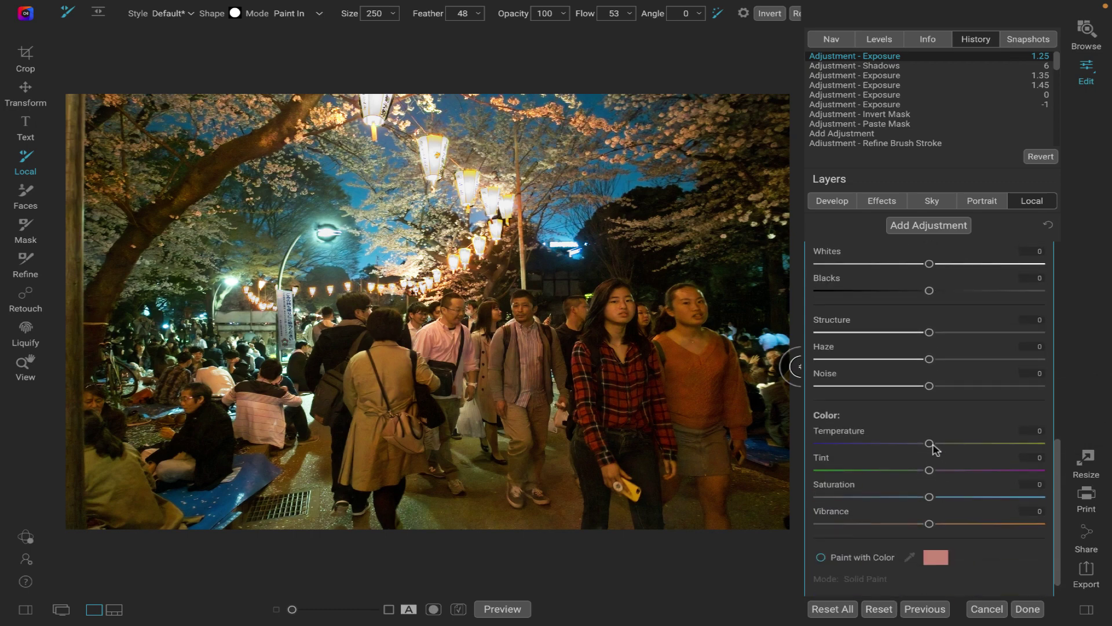
{"action": "left_click_drag", "start_coordinate": [929, 443], "coordinate": [894, 448]}
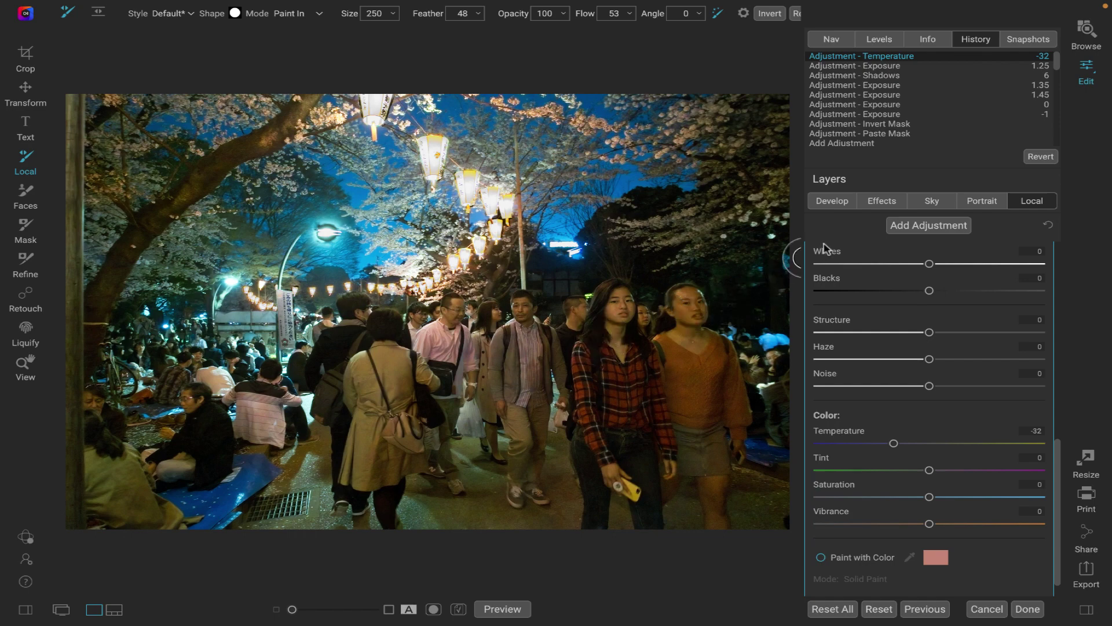
Add a Color Adjustment filter on the Effects tab and set orange Saturation to -14.
{"action": "left_click", "coordinate": [874, 207]}
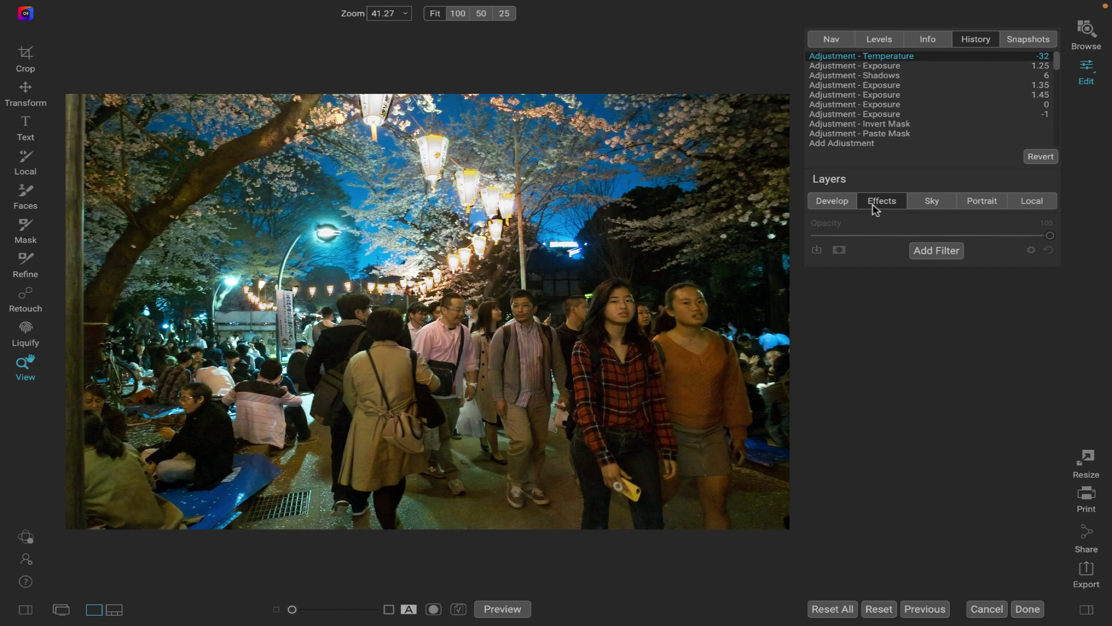
{"action": "left_click", "coordinate": [937, 252]}
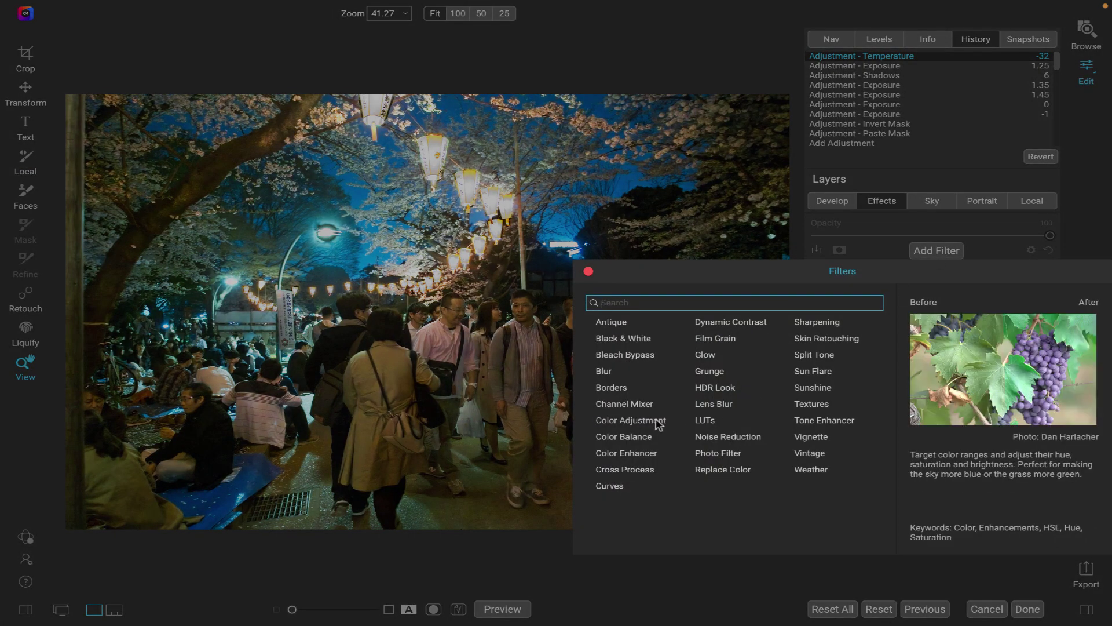
{"action": "left_click", "coordinate": [655, 418]}
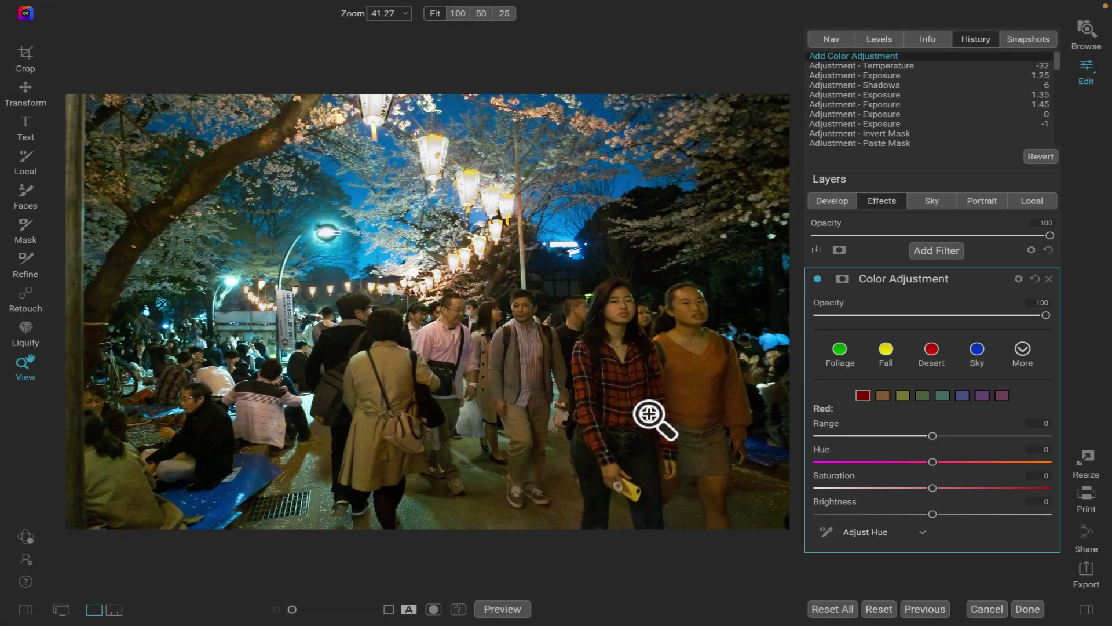
{"action": "left_click", "coordinate": [883, 397]}
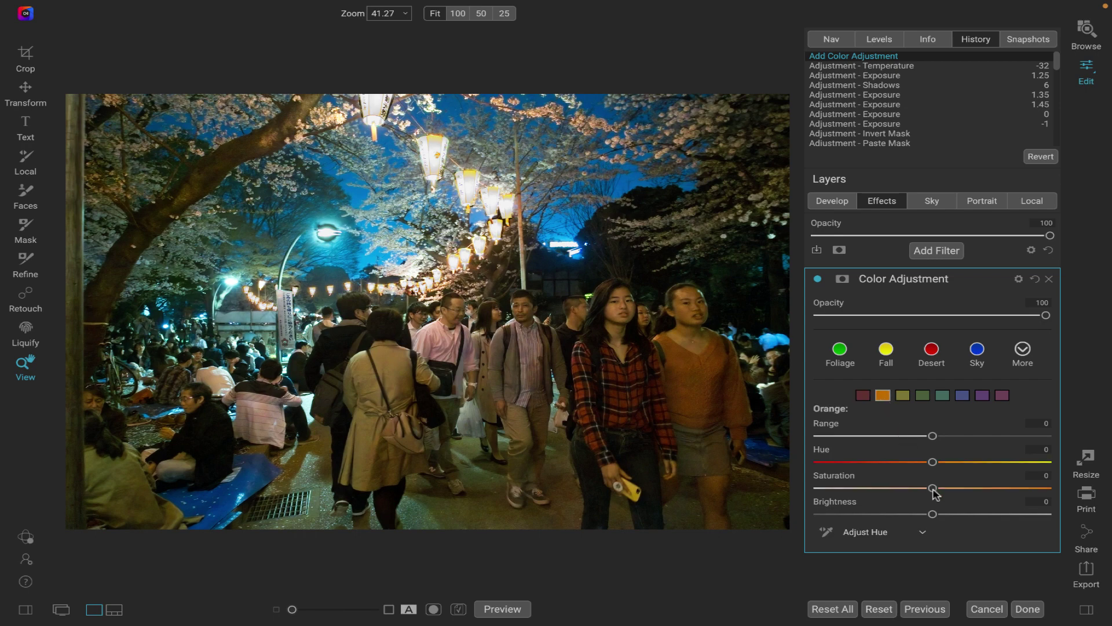
{"action": "left_click_drag", "start_coordinate": [932, 488], "coordinate": [897, 489]}
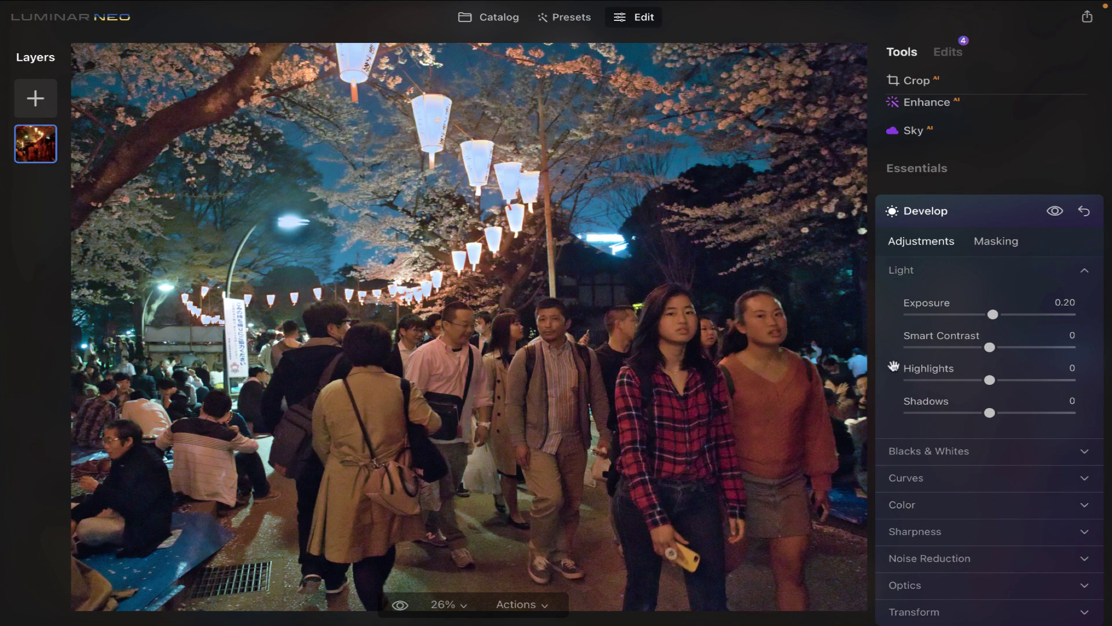
Scroll through Luminar Neo's Tools list to browse the available tools.
{"action": "scroll", "coordinate": [948, 413], "scroll_direction": "down", "scroll_amount": 1}
{"action": "scroll", "coordinate": [948, 413], "scroll_direction": "up", "scroll_amount": 2}
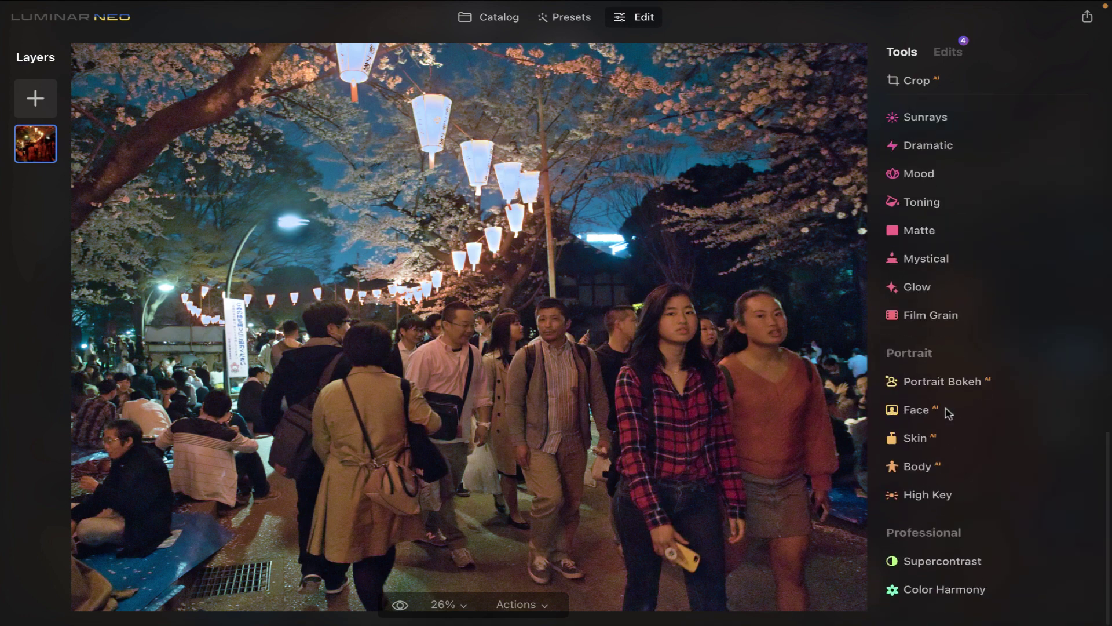